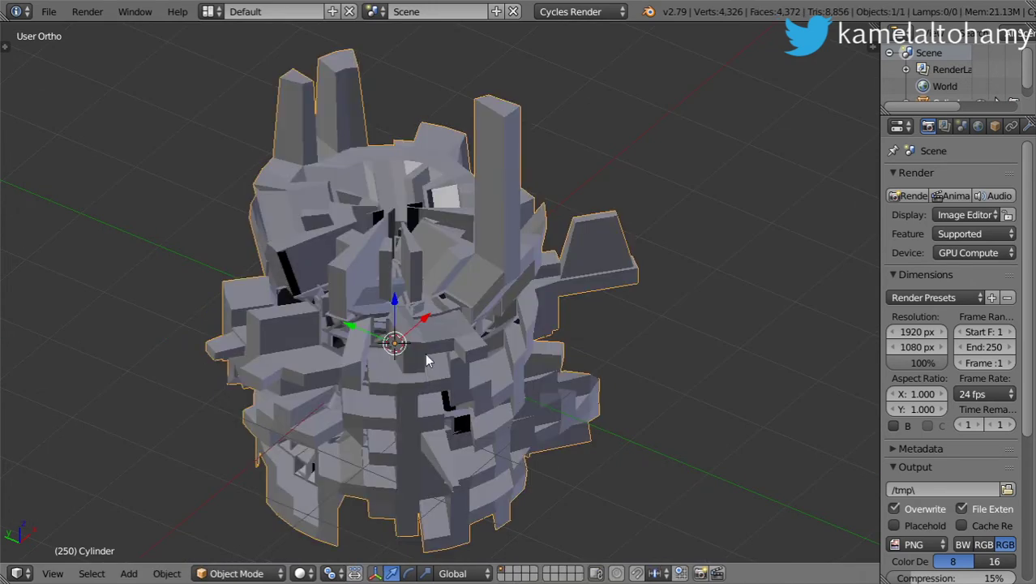
Open the cylinder's Material.001 node tree in the Node Editor in place of the 3D view and hide the node properties sidebar
{"action": "middle_click_drag", "start_coordinate": [398, 366], "coordinate": [545, 284]}
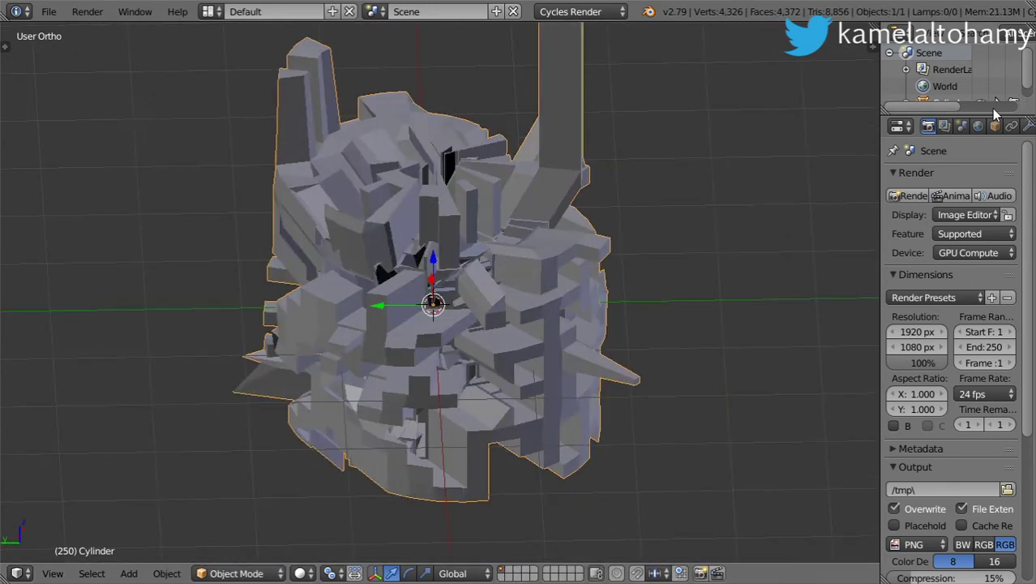
{"action": "scroll", "coordinate": [972, 126], "scroll_direction": "down", "scroll_amount": 3}
{"action": "left_click", "coordinate": [1001, 126]}
{"action": "left_click", "coordinate": [949, 227]}
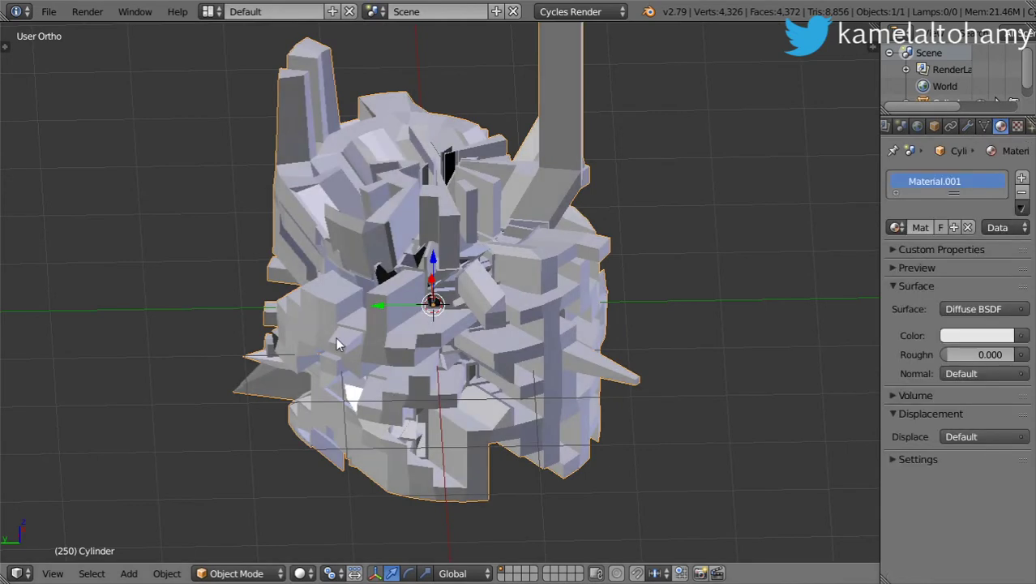
{"action": "left_click", "coordinate": [18, 573]}
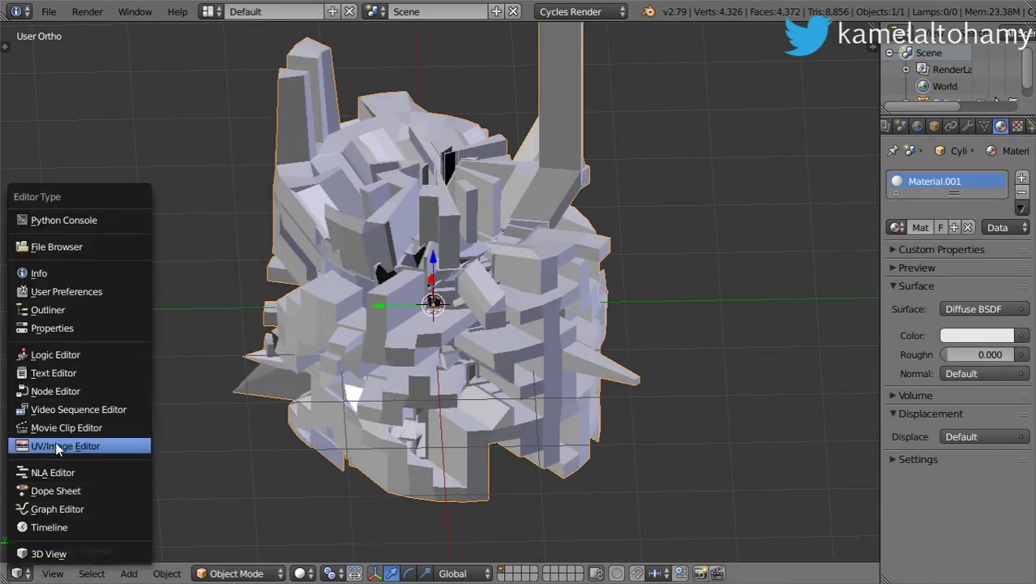
{"action": "left_click", "coordinate": [55, 391]}
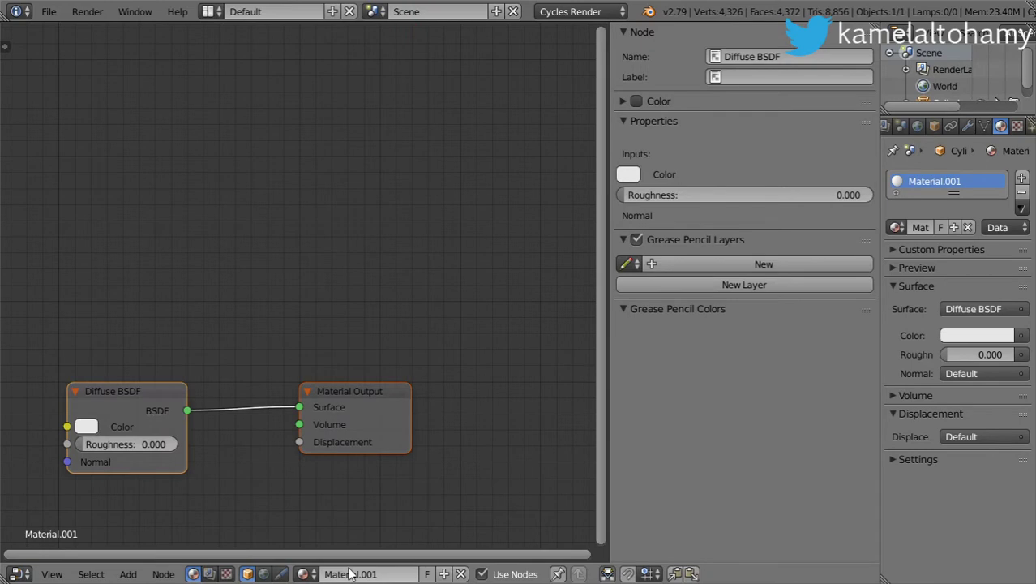
{"action": "middle_click_drag", "start_coordinate": [296, 479], "coordinate": [503, 297]}
{"action": "key", "text": "n"}
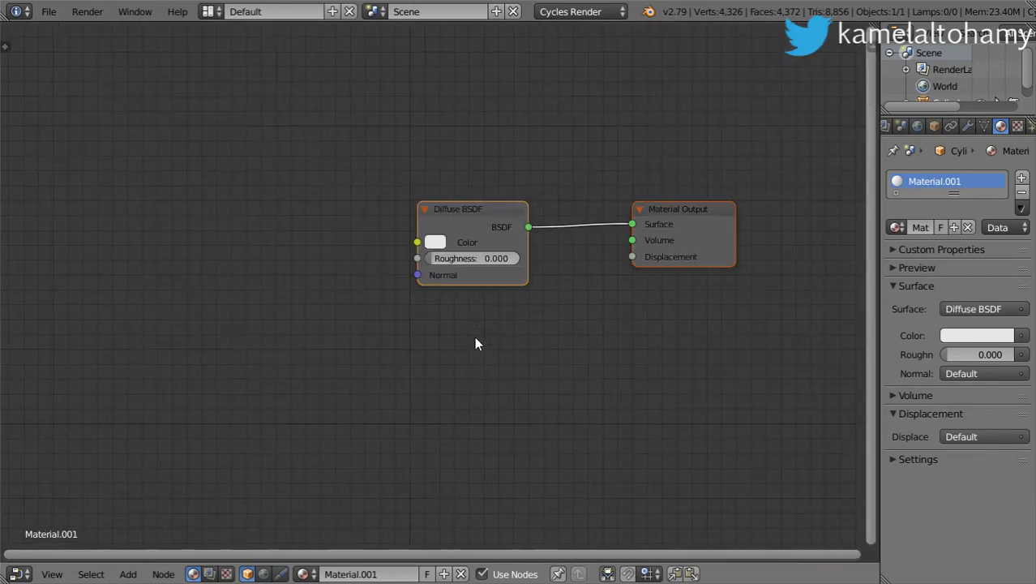
Move the Diffuse BSDF node closer to the Material Output and add a Geometry node well before it
{"action": "left_click_drag", "start_coordinate": [476, 218], "coordinate": [543, 195]}
{"action": "key", "text": "shift+a"}
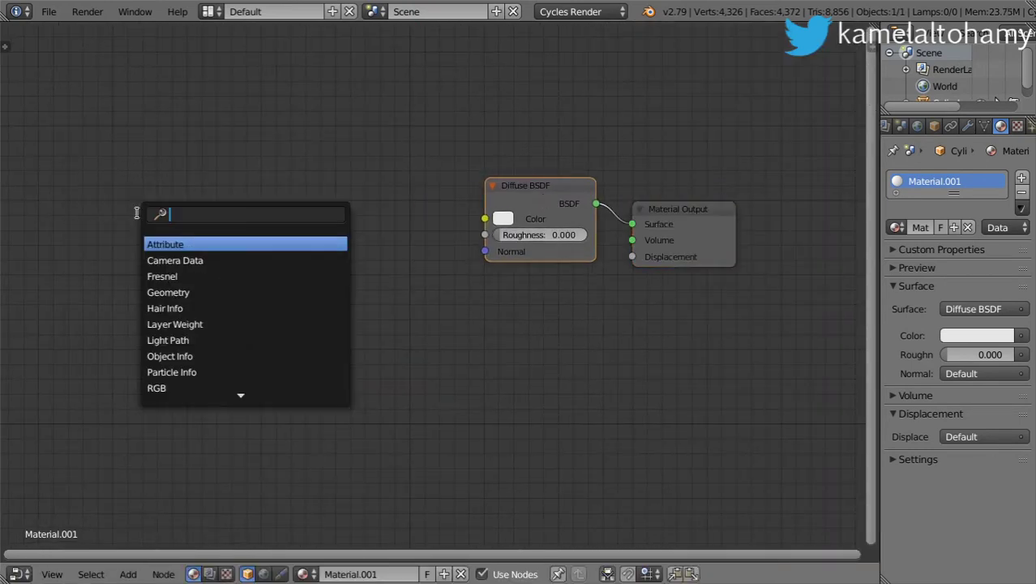
{"action": "type", "text": "ge"}
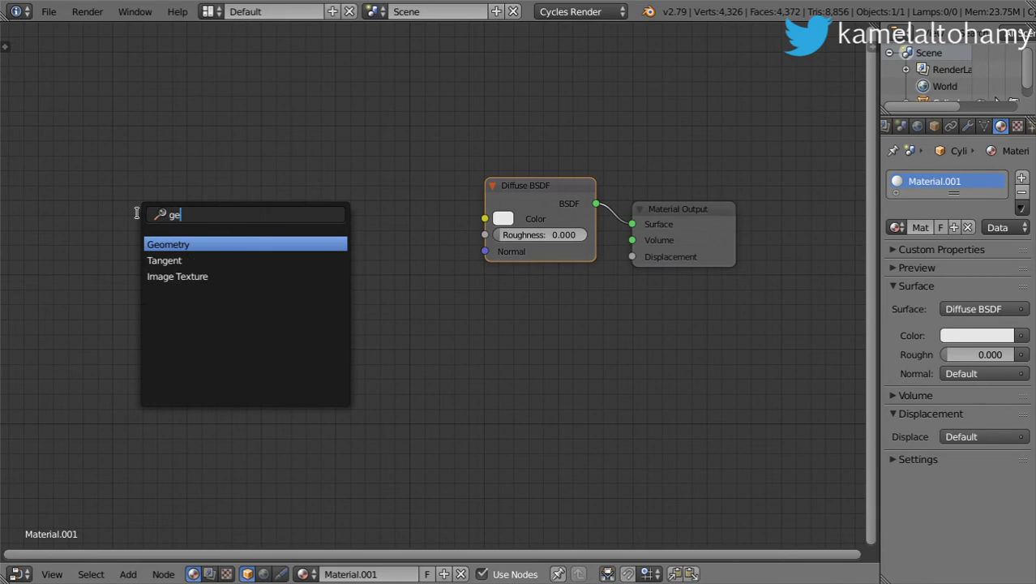
{"action": "left_click", "coordinate": [186, 244]}
{"action": "left_click", "coordinate": [9, 197]}
Add a ColorRamp node between the Geometry and Diffuse BSDF nodes
{"action": "key", "text": "shift+a"}
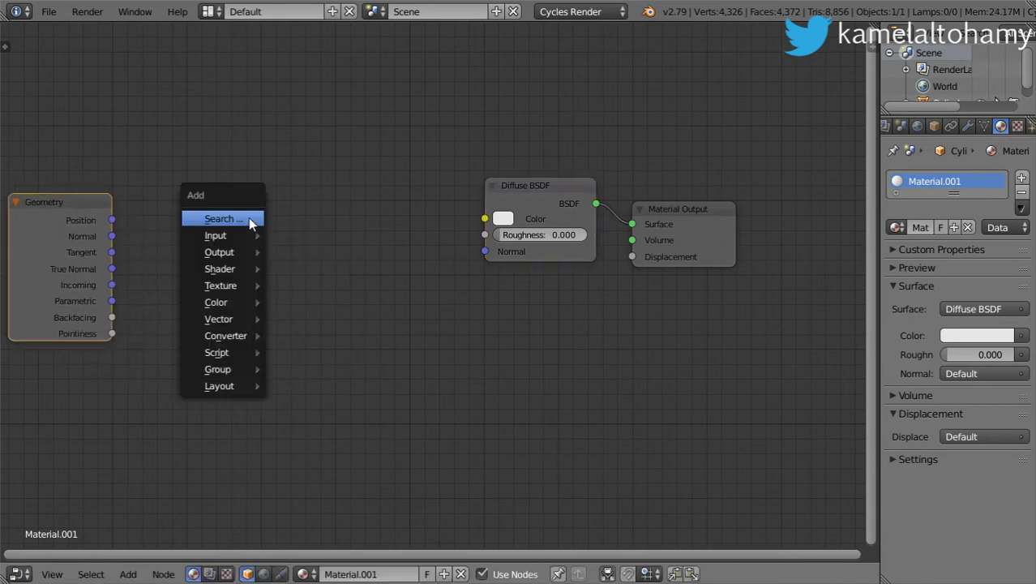
{"action": "left_click", "coordinate": [249, 217]}
{"action": "type", "text": "colo"}
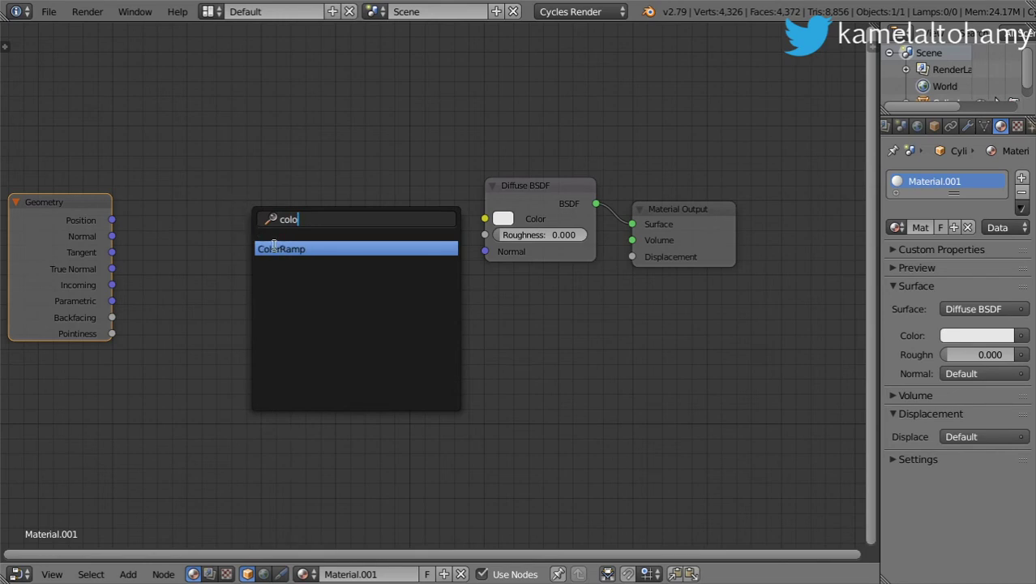
{"action": "left_click", "coordinate": [274, 248]}
{"action": "left_click", "coordinate": [204, 188]}
Link the Geometry node's Pointiness to the ColorRamp's Fac and the ColorRamp's Color to the Diffuse BSDF's Color
{"action": "left_click_drag", "start_coordinate": [110, 334], "coordinate": [128, 327]}
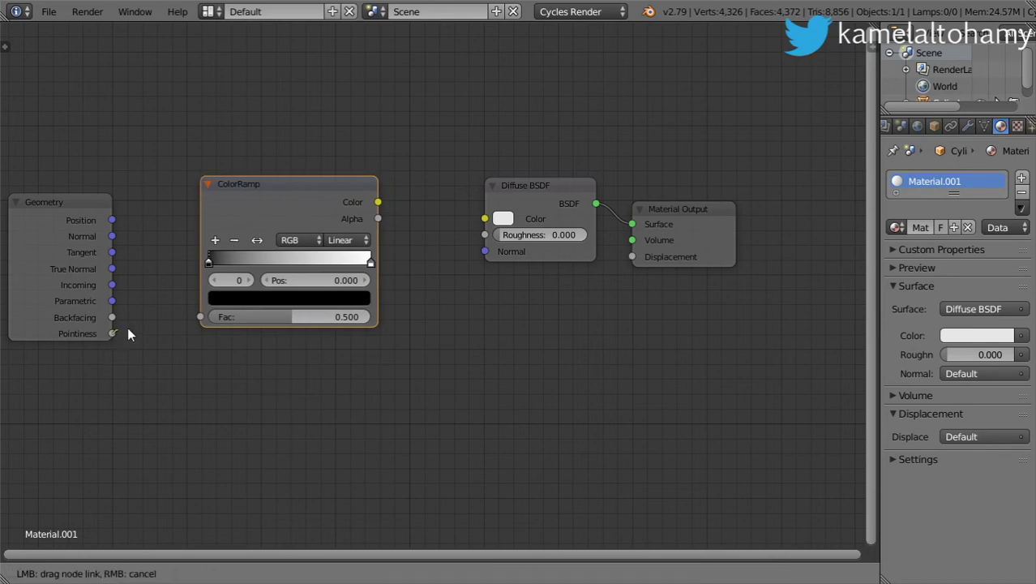
{"action": "left_click_drag", "start_coordinate": [202, 322], "coordinate": [202, 320]}
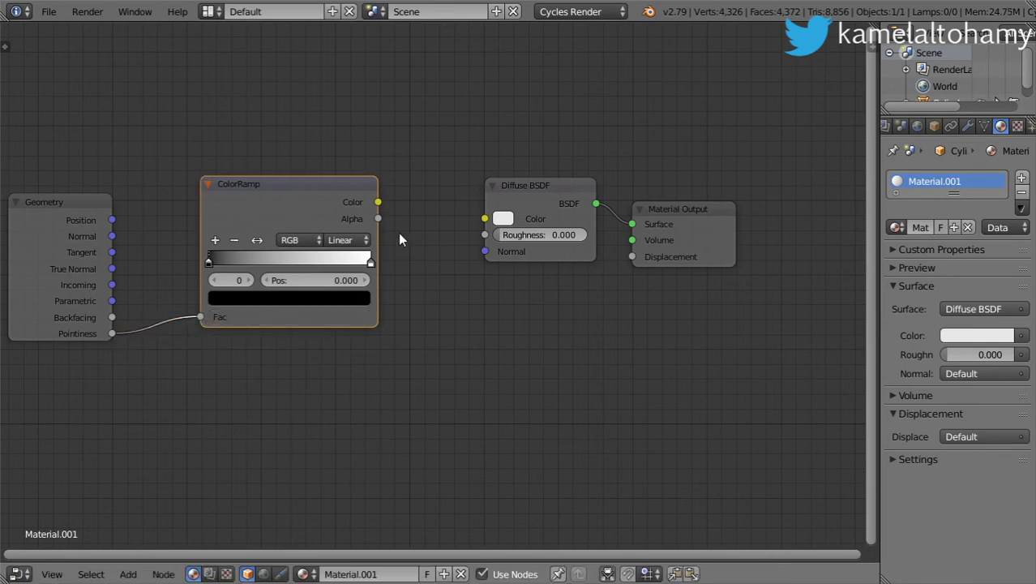
{"action": "left_click_drag", "start_coordinate": [379, 203], "coordinate": [485, 218]}
{"action": "left_click_drag", "start_coordinate": [558, 188], "coordinate": [522, 206]}
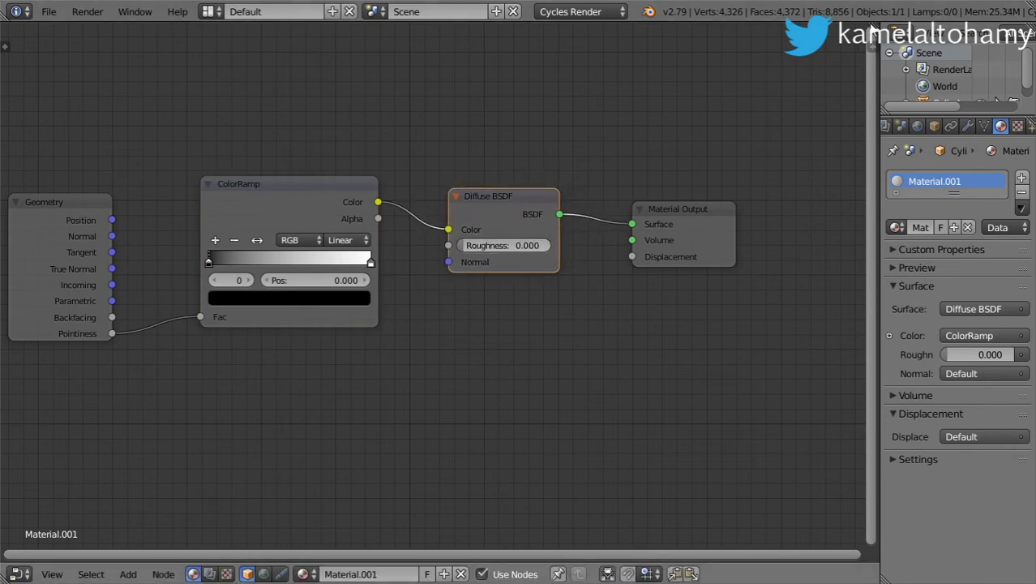
Split the node area vertically and show a 3D View in the new half beside the nodes
{"action": "left_click_drag", "start_coordinate": [863, 27], "coordinate": [490, 373]}
{"action": "left_click", "coordinate": [479, 574]}
{"action": "left_click", "coordinate": [493, 553]}
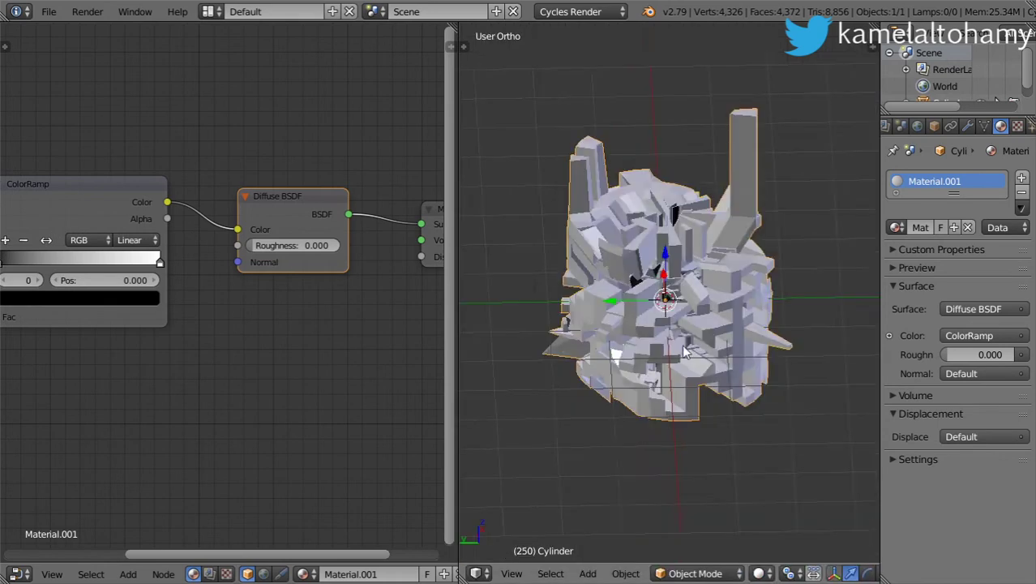
{"action": "scroll", "coordinate": [659, 315], "scroll_direction": "up", "scroll_amount": 5}
{"action": "scroll", "coordinate": [679, 288], "scroll_direction": "down", "scroll_amount": 8}
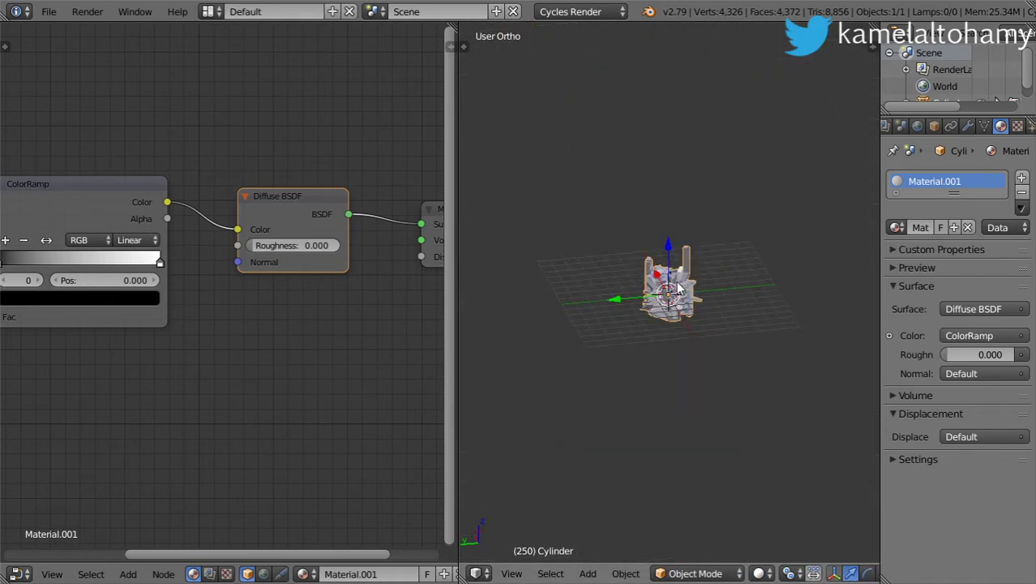
Add a Sun lamp a short distance from the cylinder, diagonally off to one side in top view
{"action": "key", "text": "KP_7"}
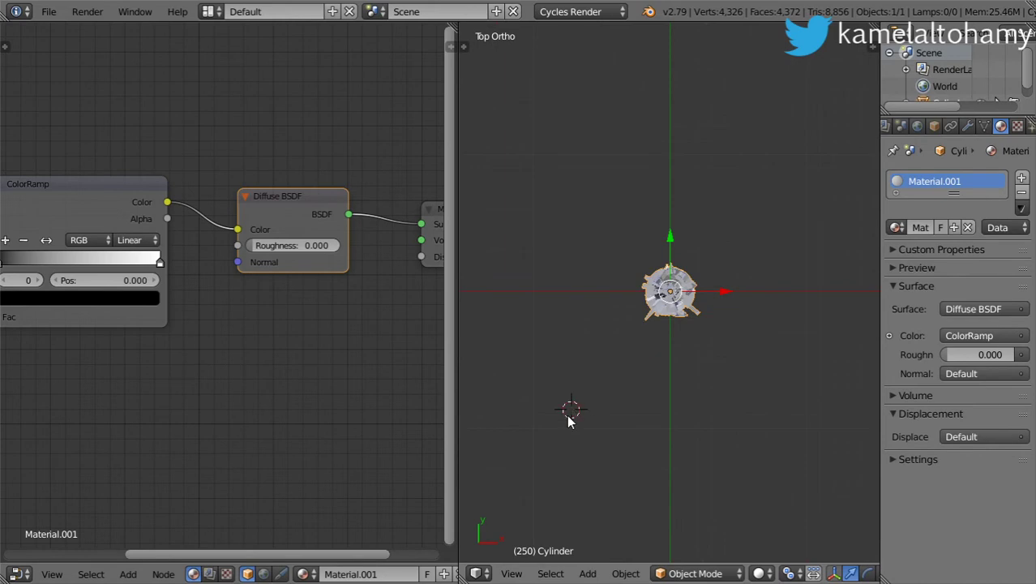
{"action": "key", "text": "shift+a"}
{"action": "mouse_move", "coordinate": [550, 518]}
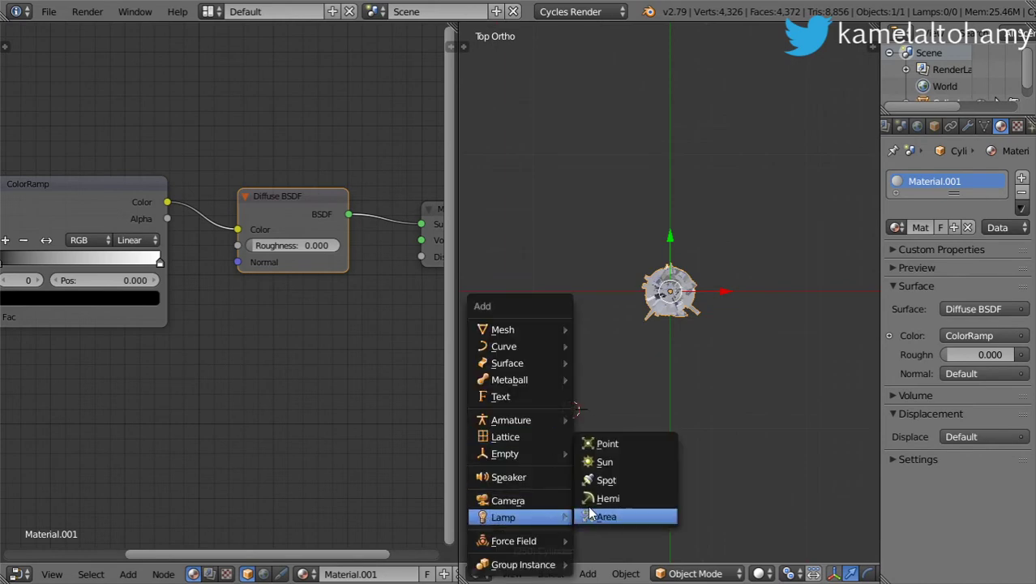
{"action": "left_click", "coordinate": [619, 463]}
{"action": "key", "text": "KP_1"}
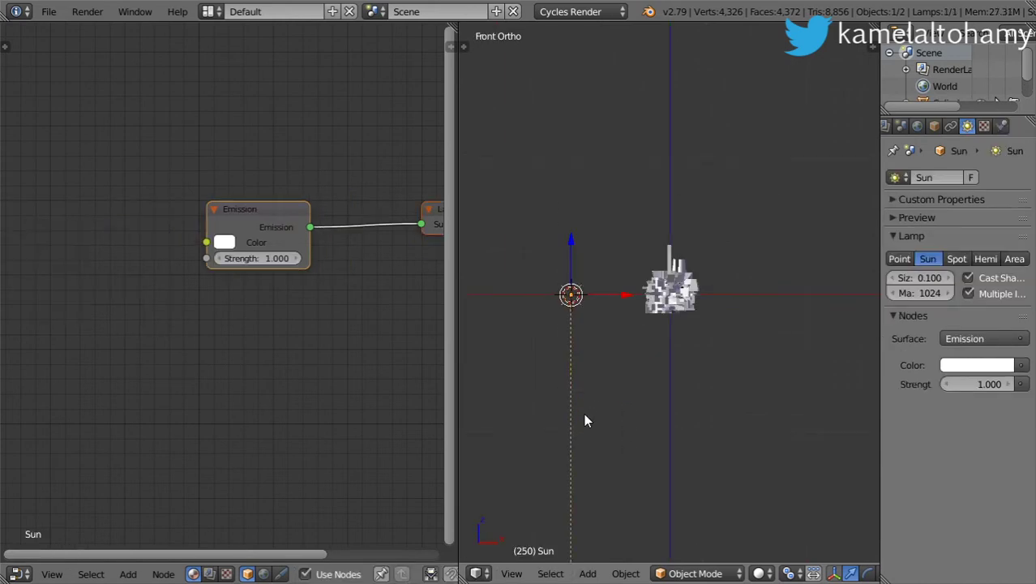
Raise the sun lamp above the model and rotate it in front and top views so it aims at the cylinder
{"action": "key", "text": "g"}
{"action": "left_click", "coordinate": [588, 227]}
{"action": "key", "text": "r"}
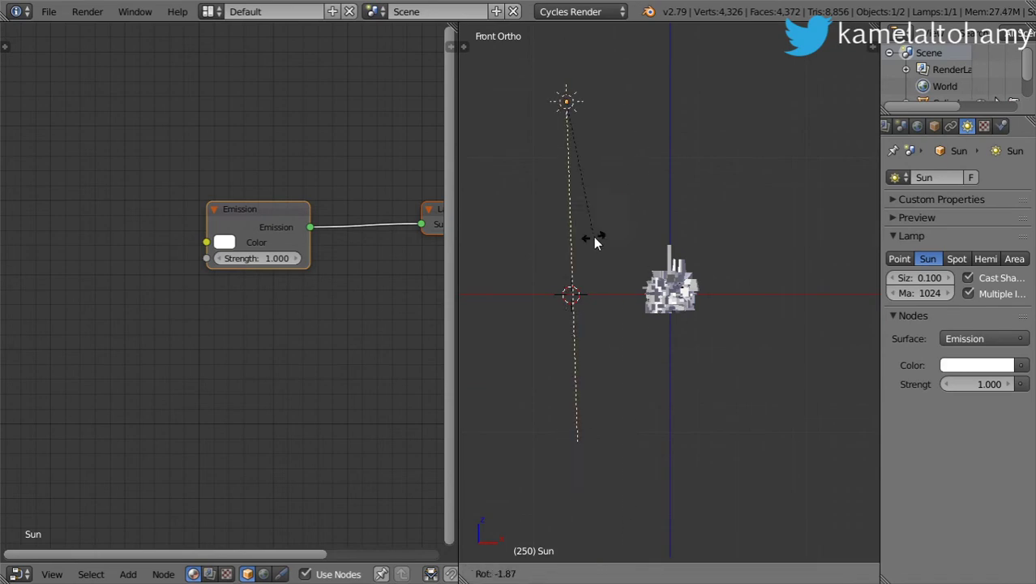
{"action": "left_click", "coordinate": [754, 239]}
{"action": "key", "text": "KP_7"}
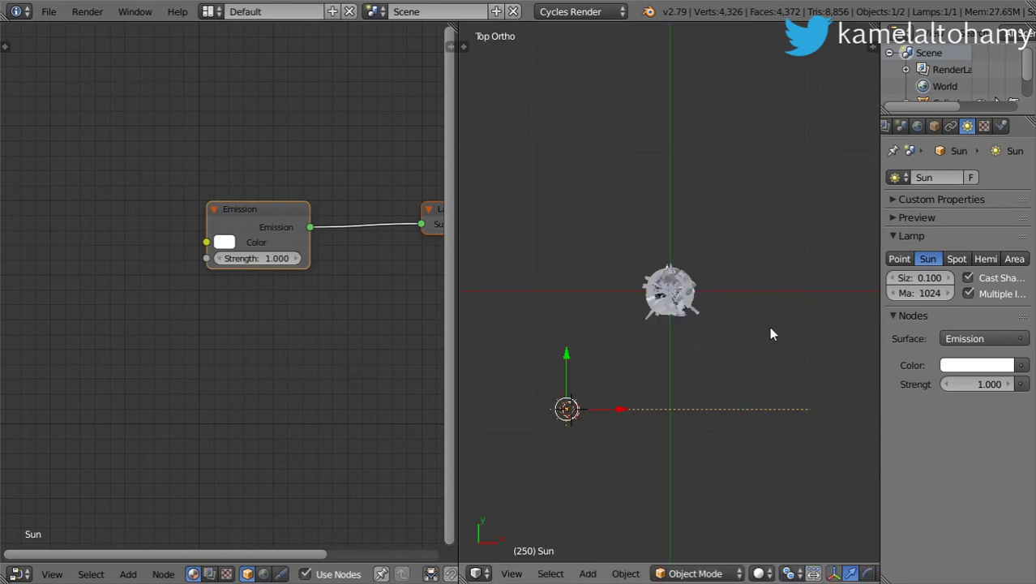
{"action": "key", "text": "r"}
{"action": "left_click", "coordinate": [655, 180]}
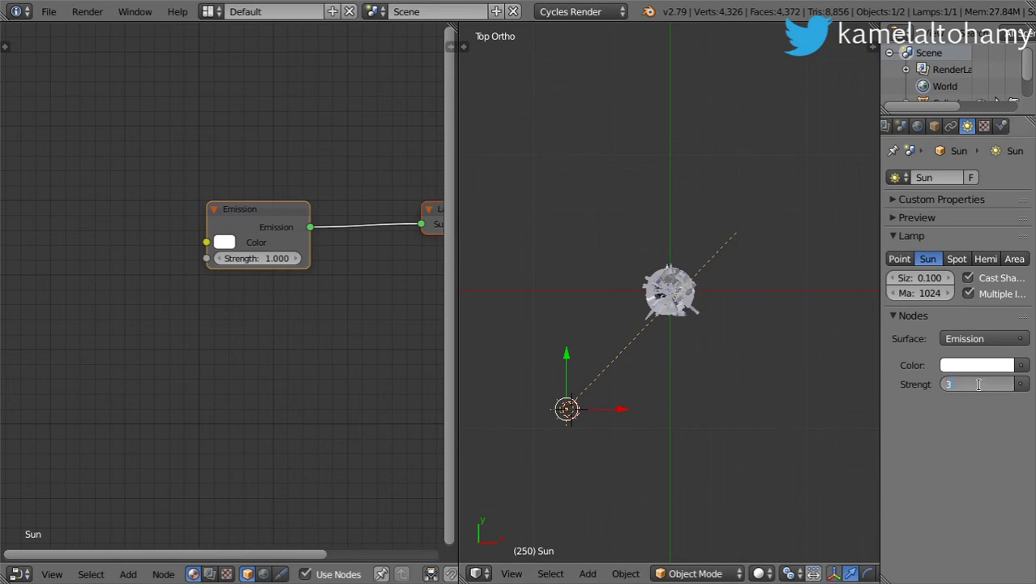
Set the sun's emission strength to 3.5 and give its color a very slight warm tint
{"action": "key", "text": "Return"}
{"action": "left_click", "coordinate": [977, 365]}
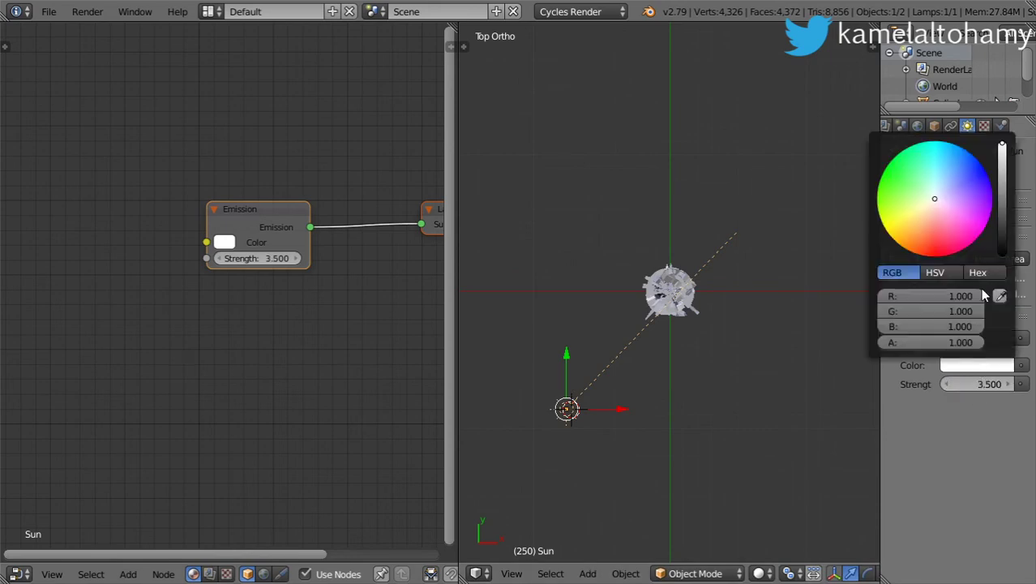
{"action": "left_click", "coordinate": [933, 200]}
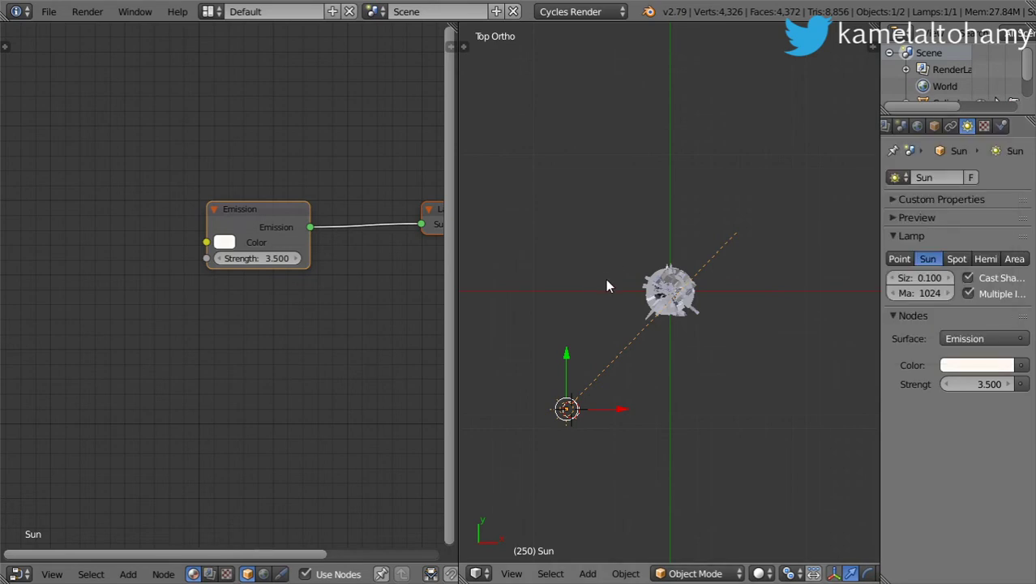
Select the cylinder and display it in Rendered viewport shading from a low side angle
{"action": "middle_click_drag", "start_coordinate": [626, 255], "coordinate": [640, 132]}
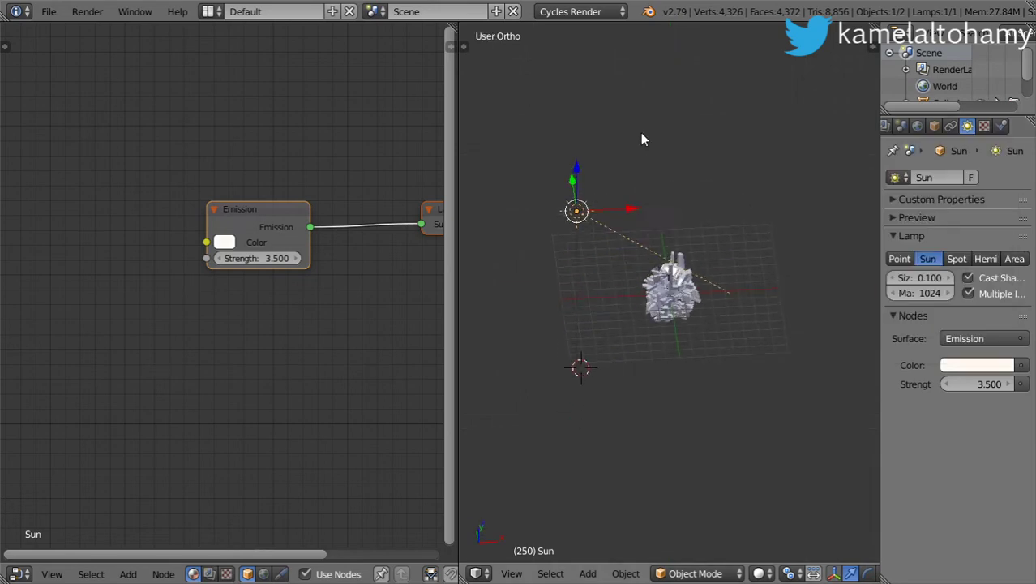
{"action": "scroll", "coordinate": [678, 270], "scroll_direction": "up", "scroll_amount": 8}
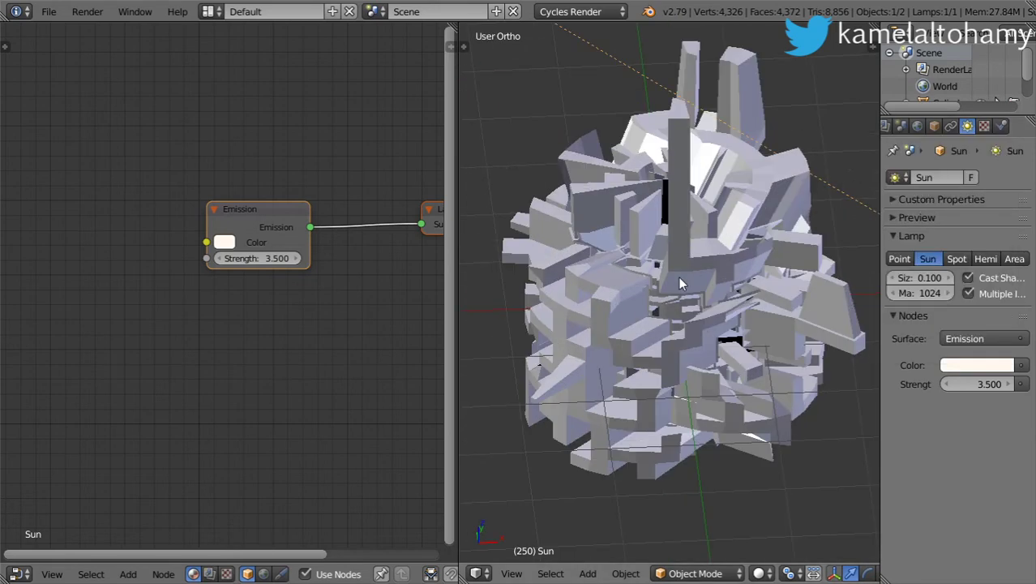
{"action": "right_click", "coordinate": [695, 335]}
{"action": "key", "text": "shift+z"}
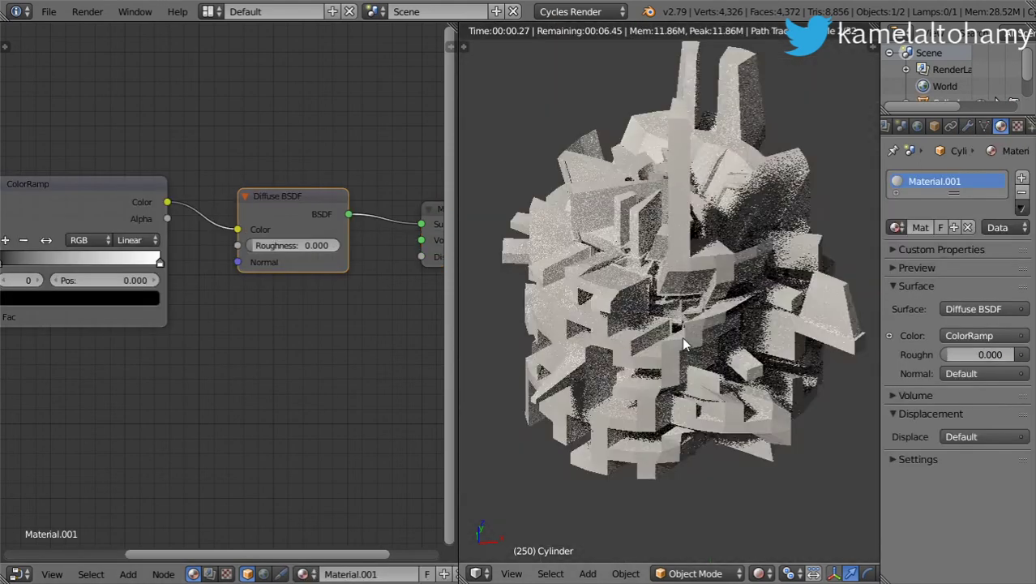
{"action": "middle_click_drag", "start_coordinate": [553, 354], "coordinate": [719, 297]}
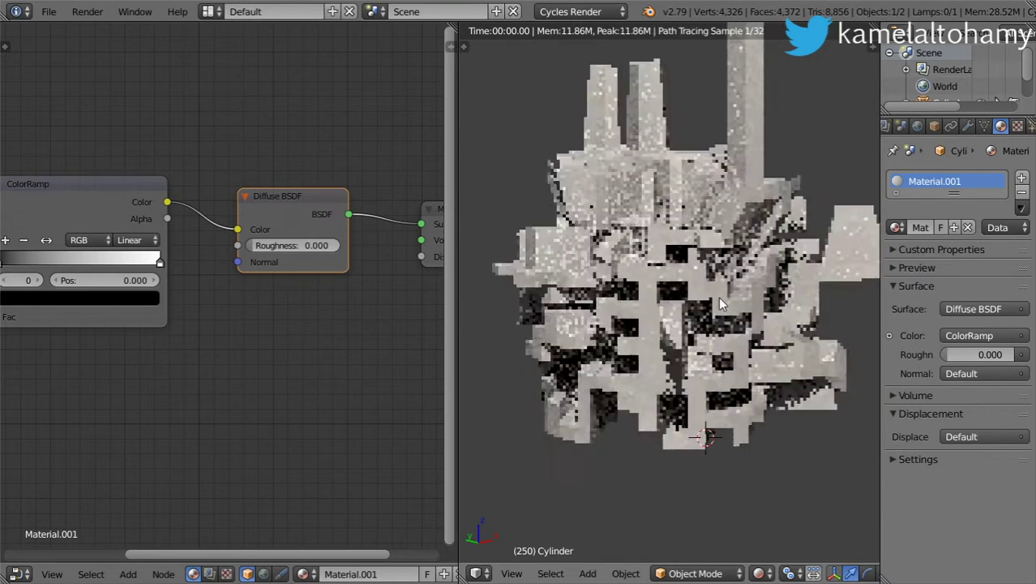
Add a camera aligned to the current view, lock it to the view, and pull it back to frame the model
{"action": "scroll", "coordinate": [719, 297], "scroll_direction": "down", "scroll_amount": 3}
{"action": "key", "text": "shift+a"}
{"action": "left_click", "coordinate": [685, 284]}
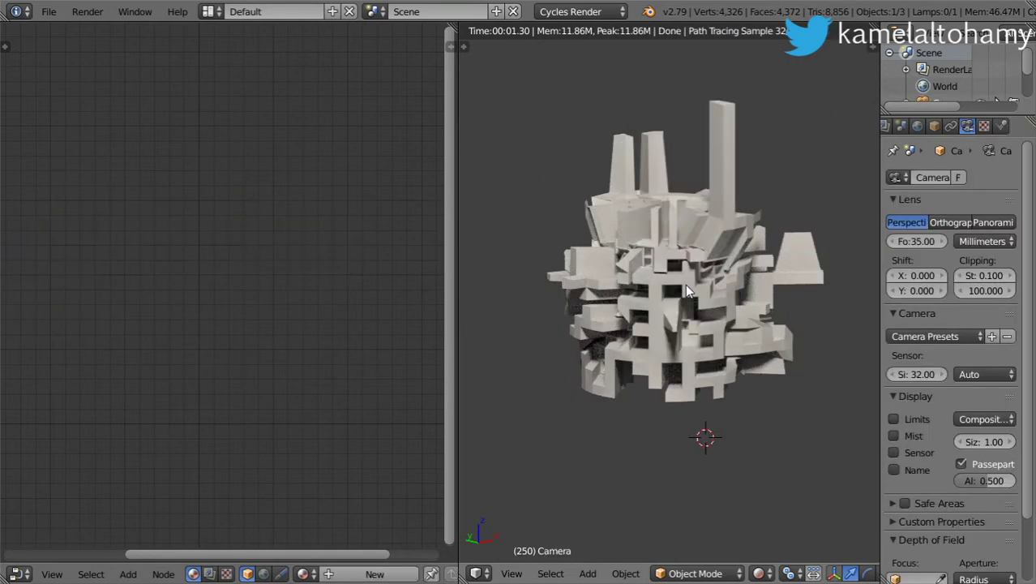
{"action": "key", "text": "ctrl+alt+KP_0"}
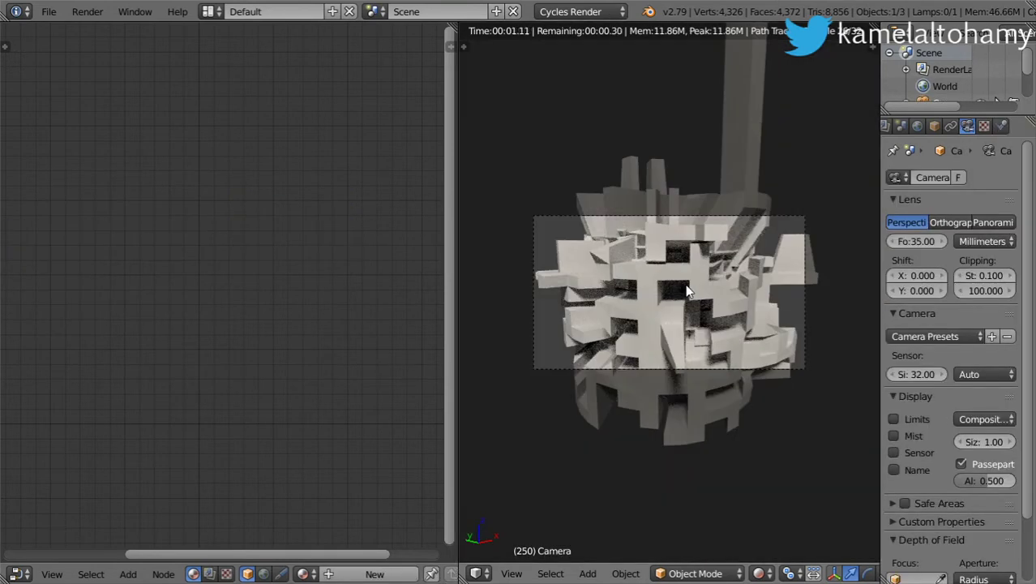
{"action": "key", "text": "n"}
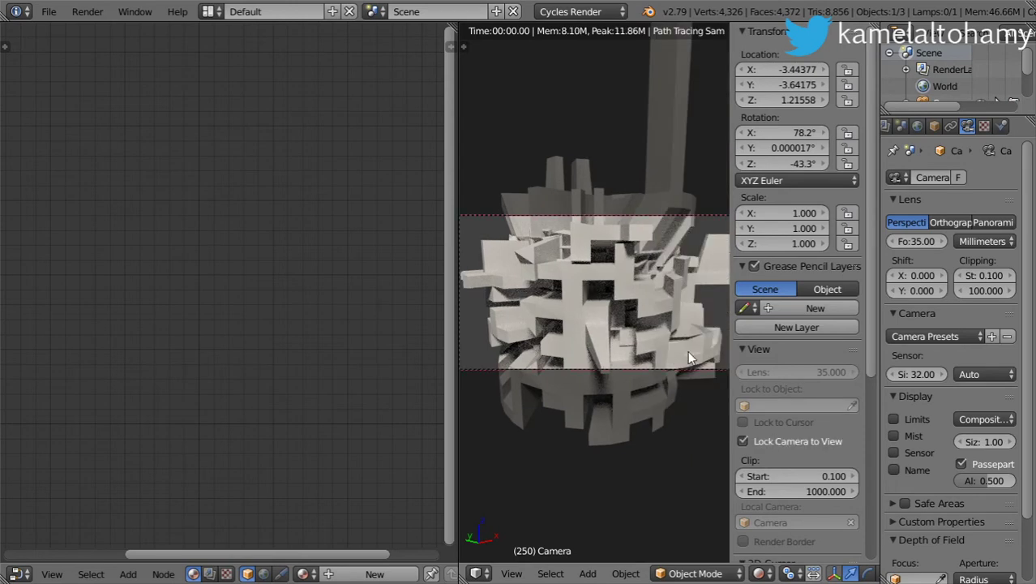
{"action": "key", "text": "n"}
{"action": "scroll", "coordinate": [681, 324], "scroll_direction": "down", "scroll_amount": 3}
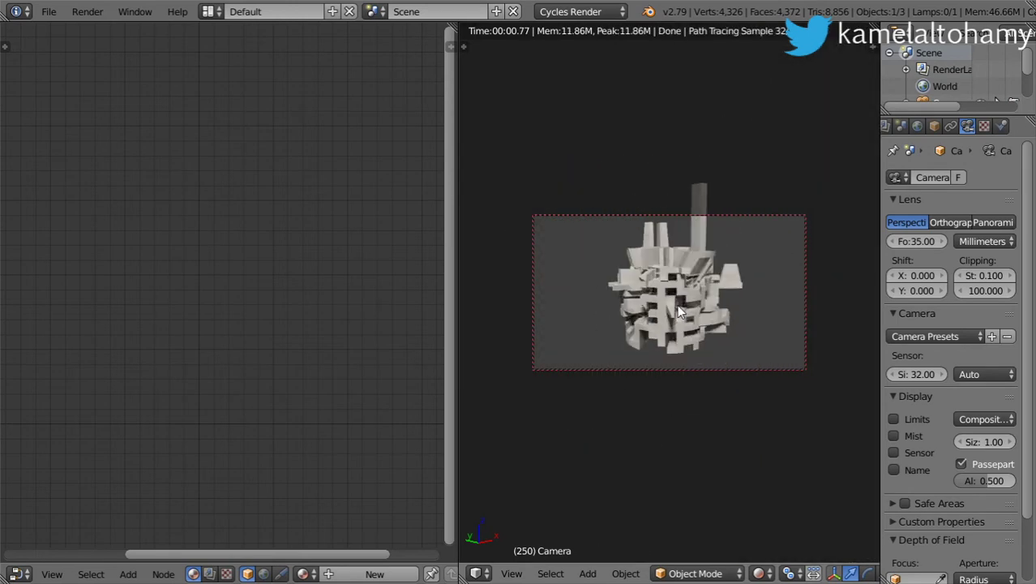
Select the cylinder and move its ColorRamp's white stop to 0.718 and black stop to 0.560
{"action": "right_click", "coordinate": [677, 304]}
{"action": "middle_click_drag", "start_coordinate": [225, 221], "coordinate": [291, 235]}
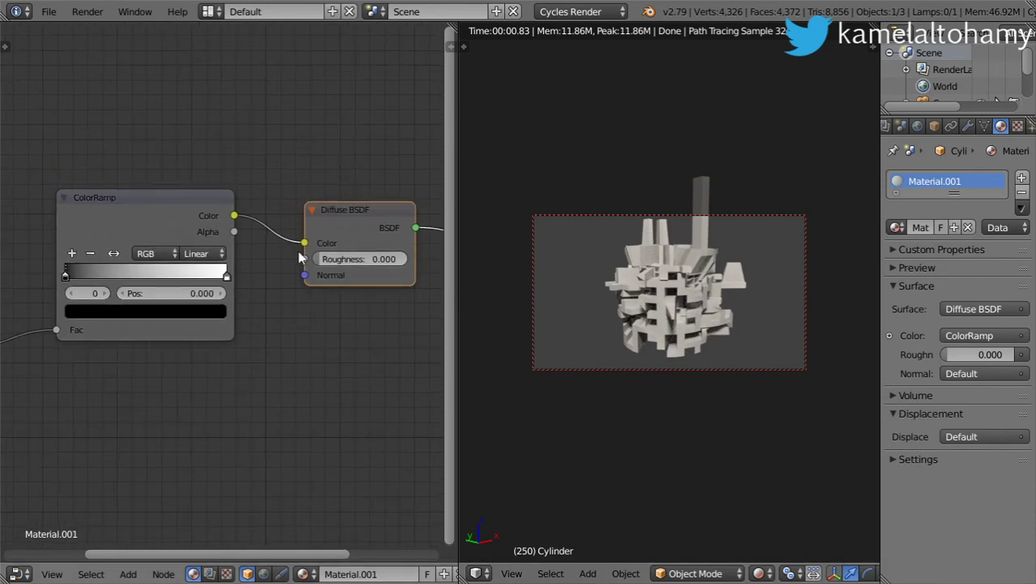
{"action": "left_click_drag", "start_coordinate": [304, 242], "coordinate": [234, 215]}
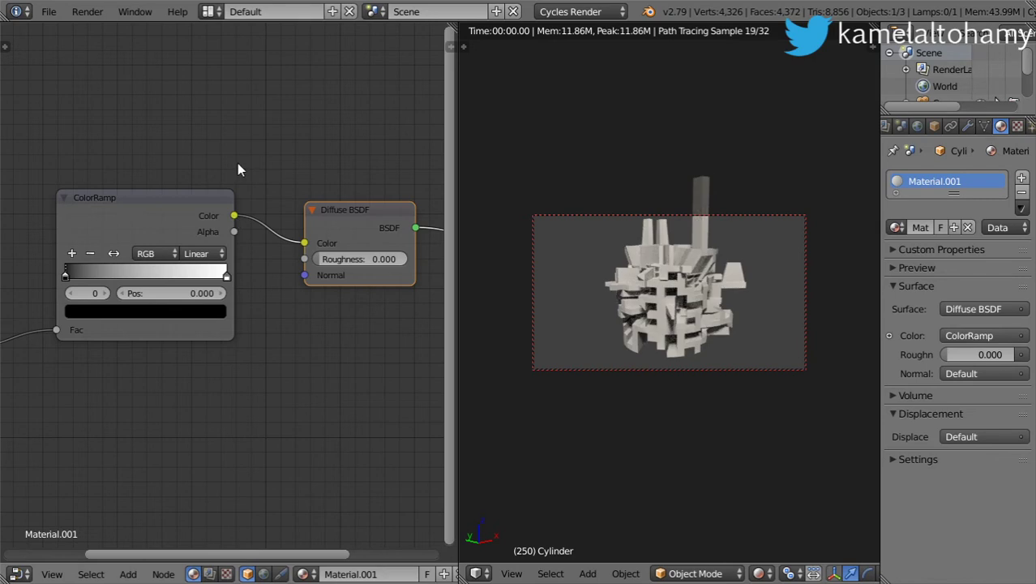
{"action": "left_click_drag", "start_coordinate": [227, 279], "coordinate": [181, 276]}
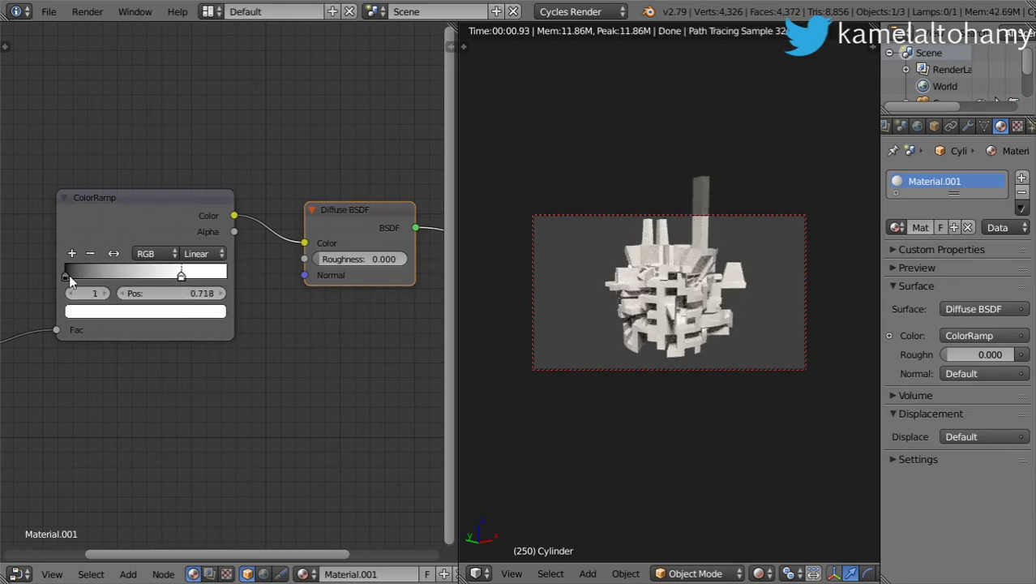
{"action": "left_click_drag", "start_coordinate": [68, 276], "coordinate": [158, 268]}
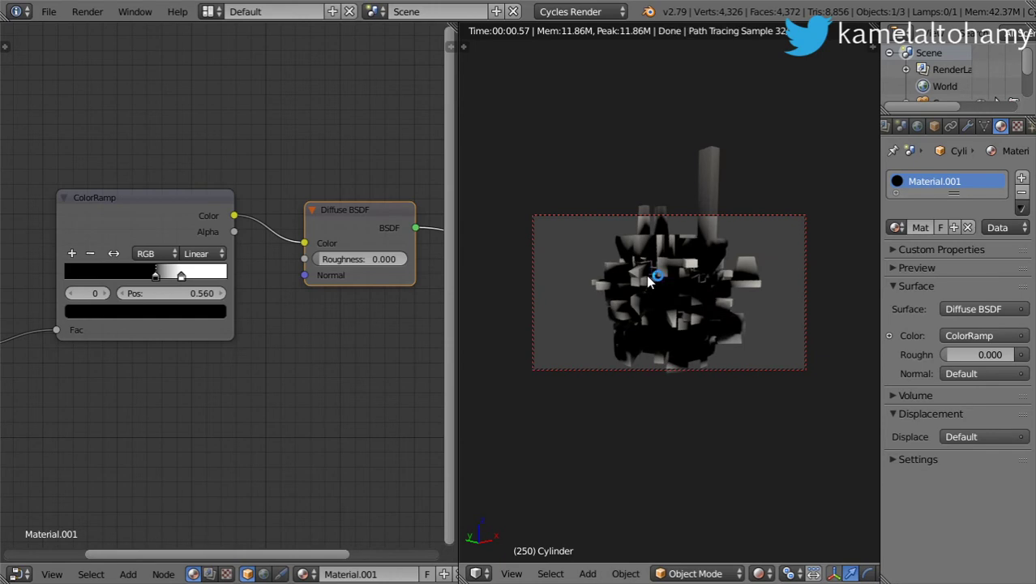
{"action": "key", "text": "ctrl+alt+b"}
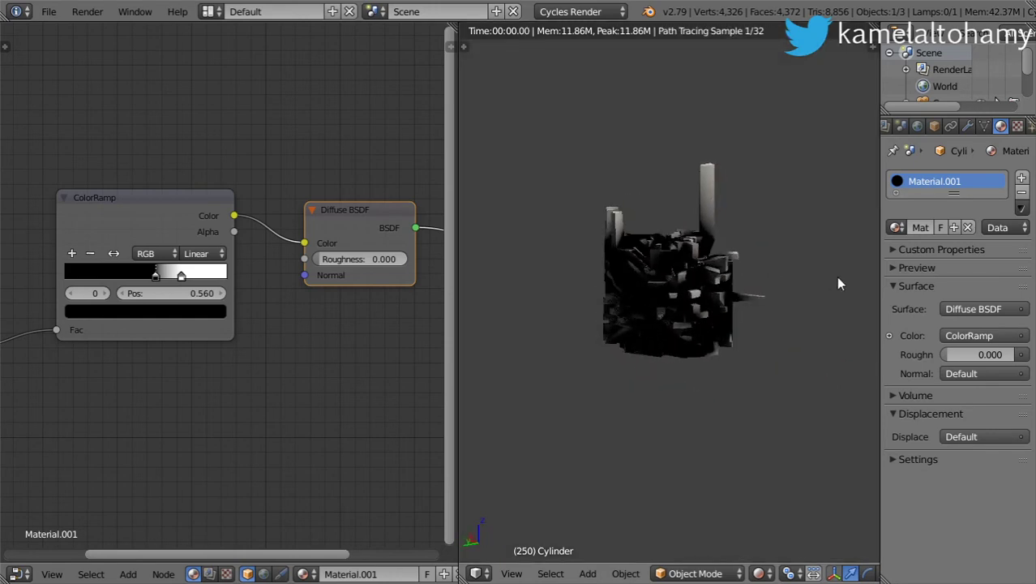
Limit the camera's render region to a border around the model's main body and move the ColorRamp's white stop to 0.631
{"action": "key", "text": "ctrl+b"}
{"action": "left_click_drag", "start_coordinate": [805, 370], "coordinate": [533, 216]}
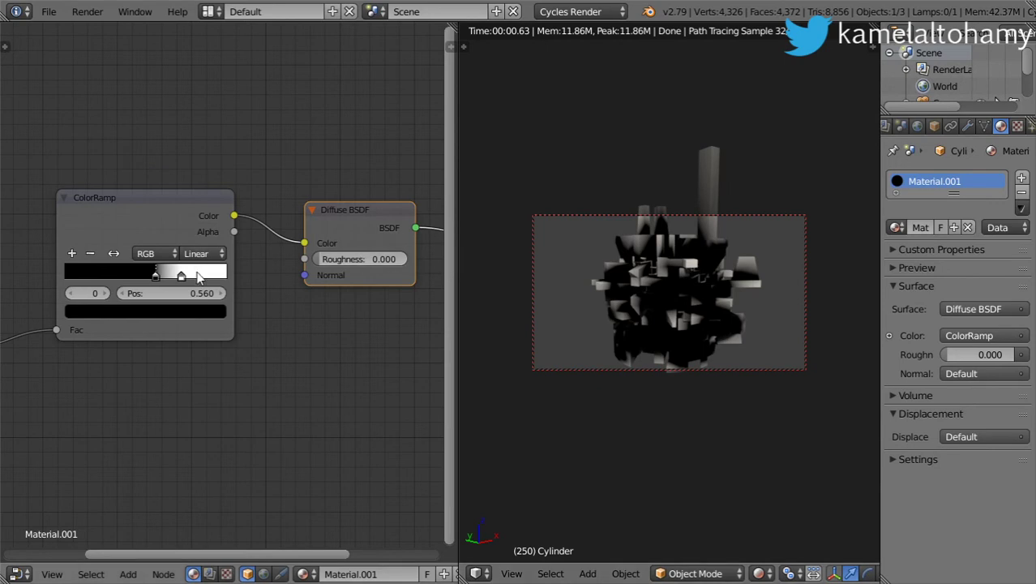
{"action": "left_click_drag", "start_coordinate": [179, 276], "coordinate": [169, 273]}
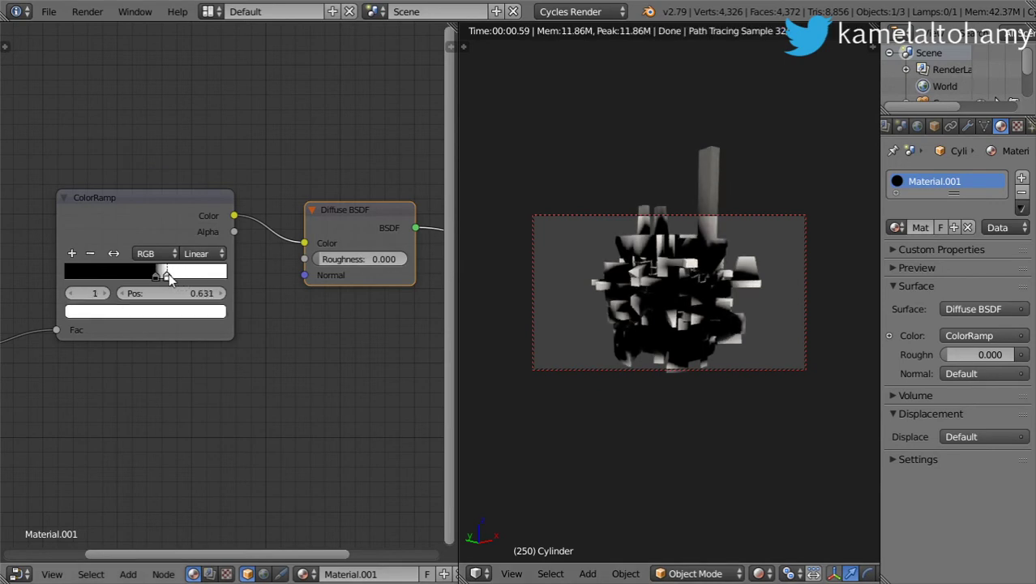
Set the viewport's pivot point to Median Point while in Solid shading and return to Rendered shading
{"action": "key", "text": "shift+z"}
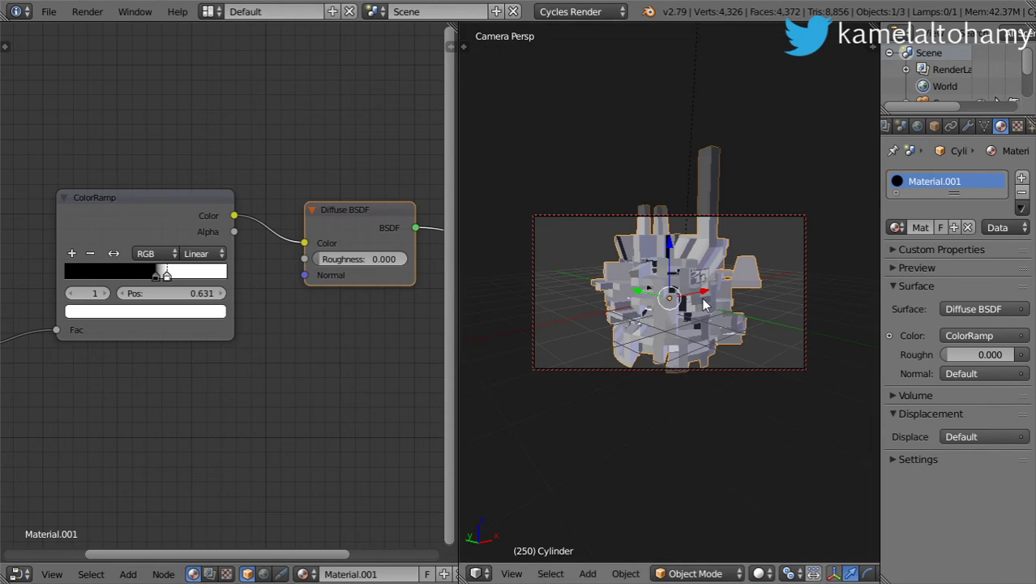
{"action": "left_click", "coordinate": [764, 573]}
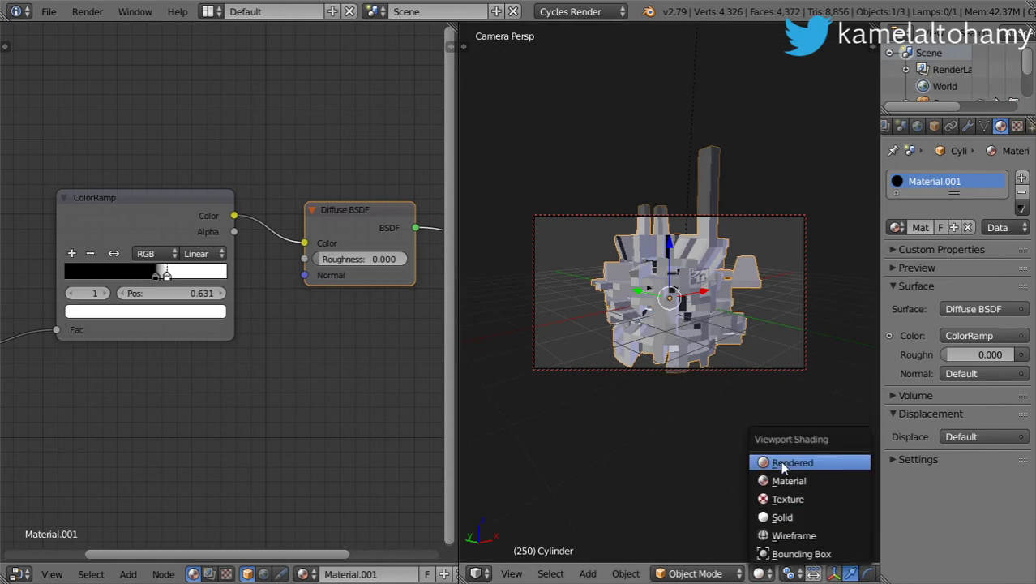
{"action": "left_click", "coordinate": [788, 573]}
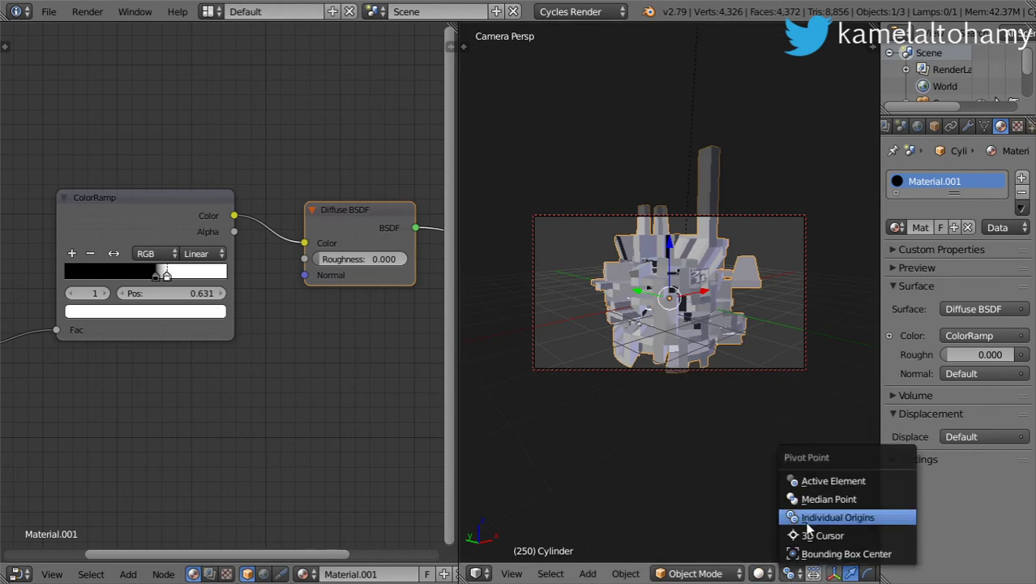
{"action": "left_click", "coordinate": [827, 500]}
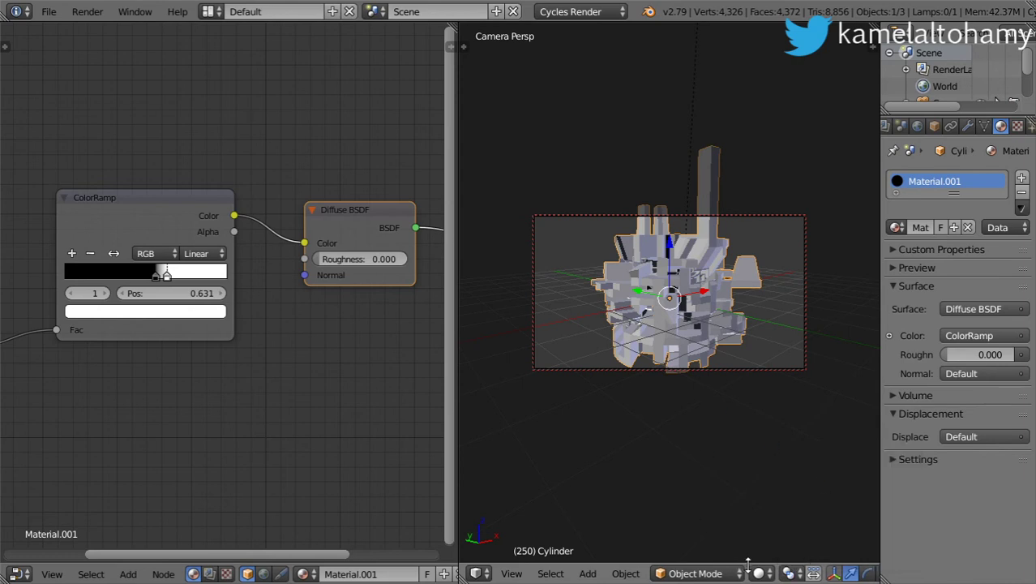
{"action": "left_click", "coordinate": [758, 572]}
{"action": "left_click", "coordinate": [778, 462]}
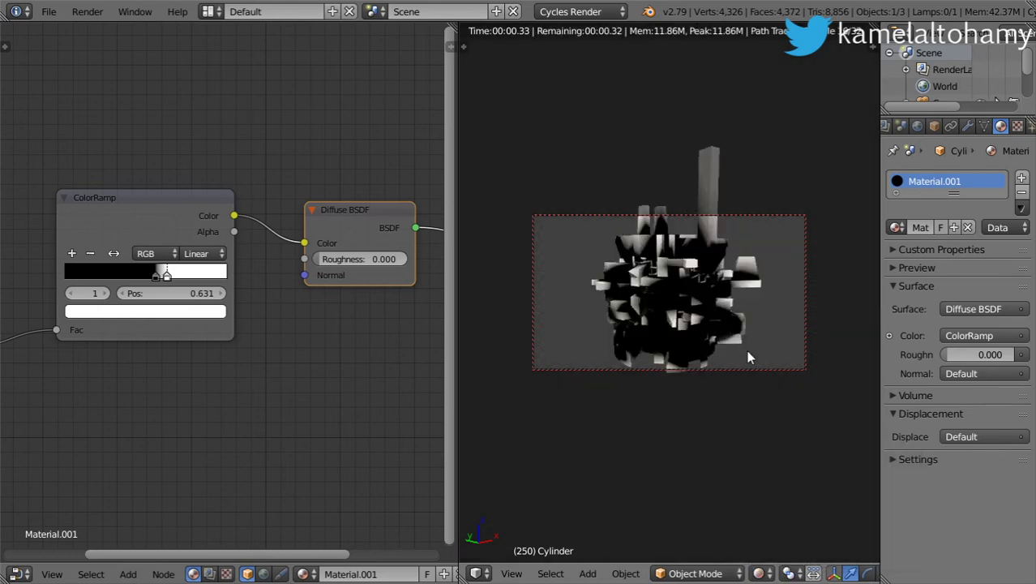
Move the ColorRamp's black stop to 0.573 and its white stop to 0.635
{"action": "left_click", "coordinate": [155, 274]}
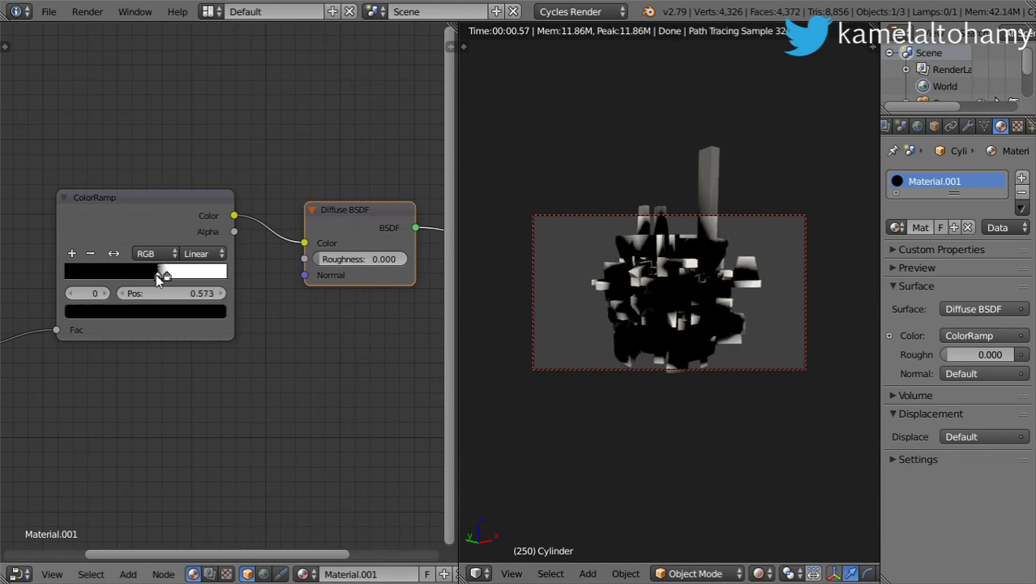
{"action": "left_click_drag", "start_coordinate": [170, 278], "coordinate": [216, 306]}
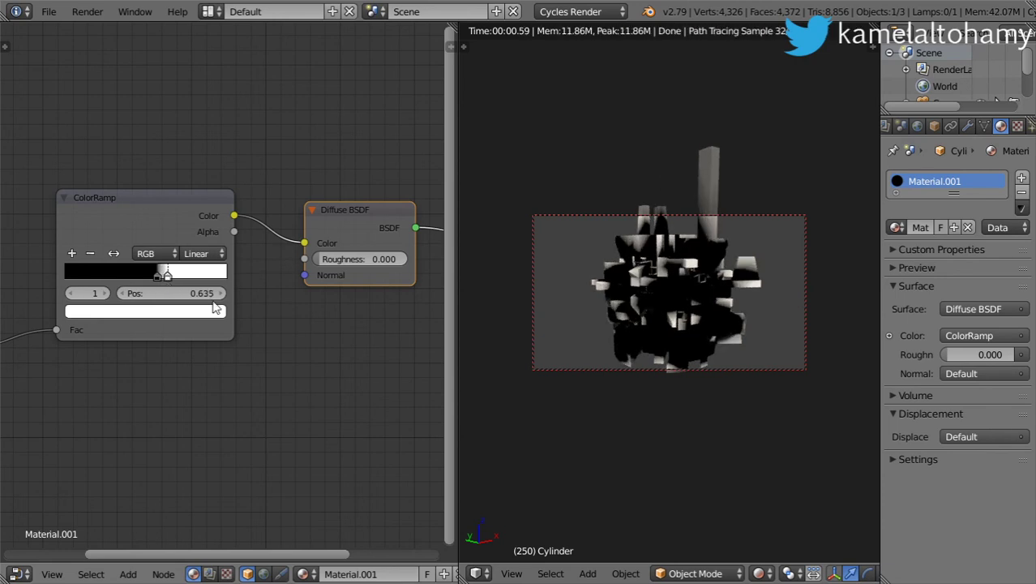
Insert a Mix Shader node on the link between the Diffuse BSDF and the Material Output
{"action": "scroll", "coordinate": [300, 342], "scroll_direction": "down", "scroll_amount": 1}
{"action": "scroll", "coordinate": [232, 348], "scroll_direction": "down", "scroll_amount": 3}
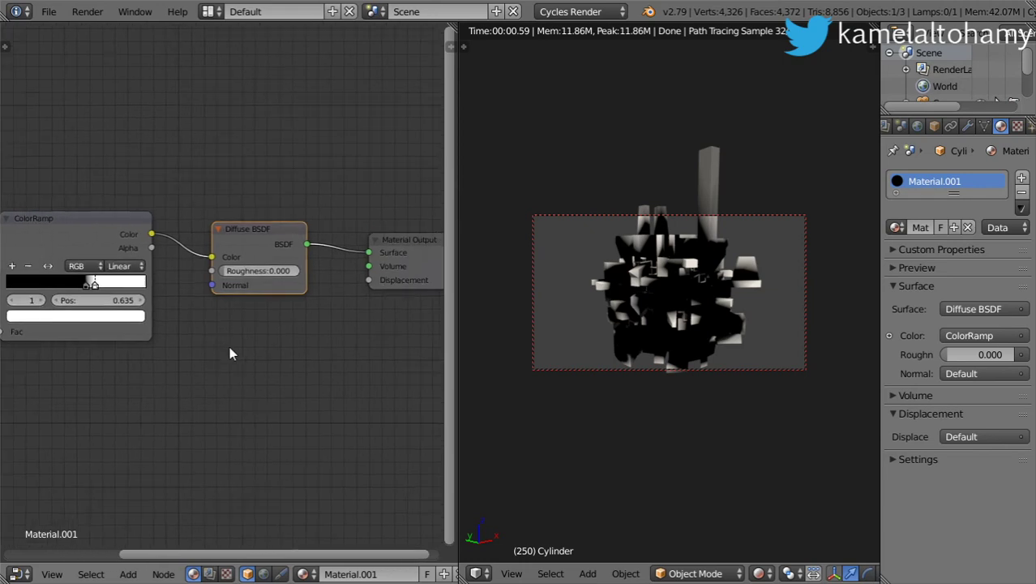
{"action": "key", "text": "shift+a"}
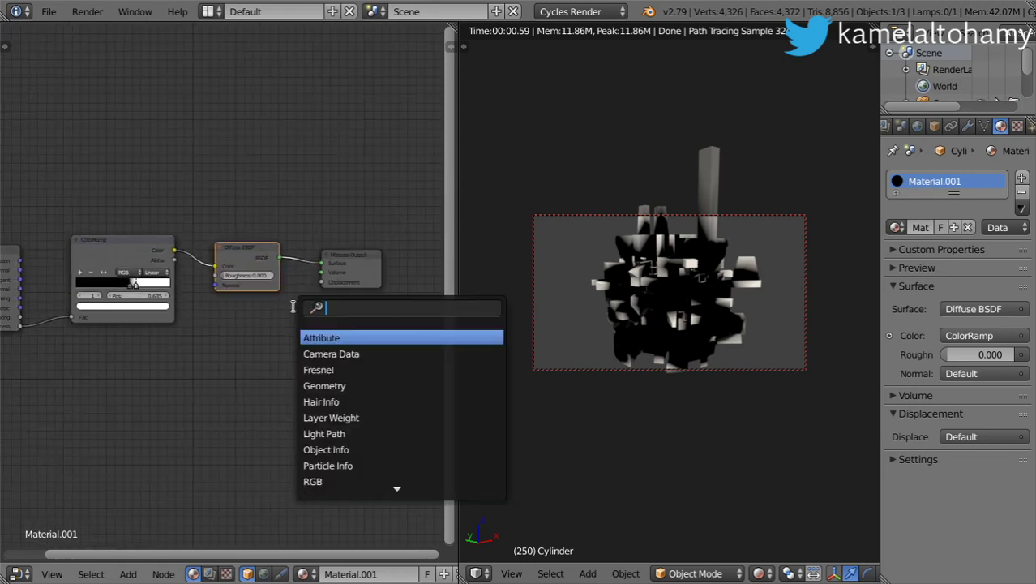
{"action": "type", "text": "mix"}
{"action": "key", "text": "Return"}
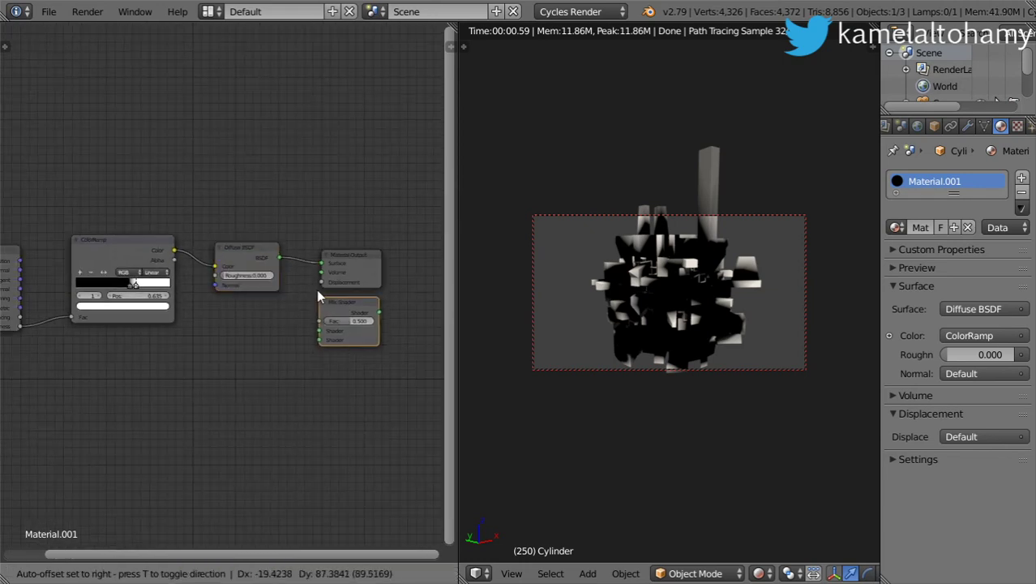
{"action": "left_click", "coordinate": [307, 291]}
Insert a MixRGB node between the ColorRamp and the Diffuse BSDF, with the ColorRamp's color feeding its Fac input
{"action": "scroll", "coordinate": [288, 312], "scroll_direction": "up", "scroll_amount": 1}
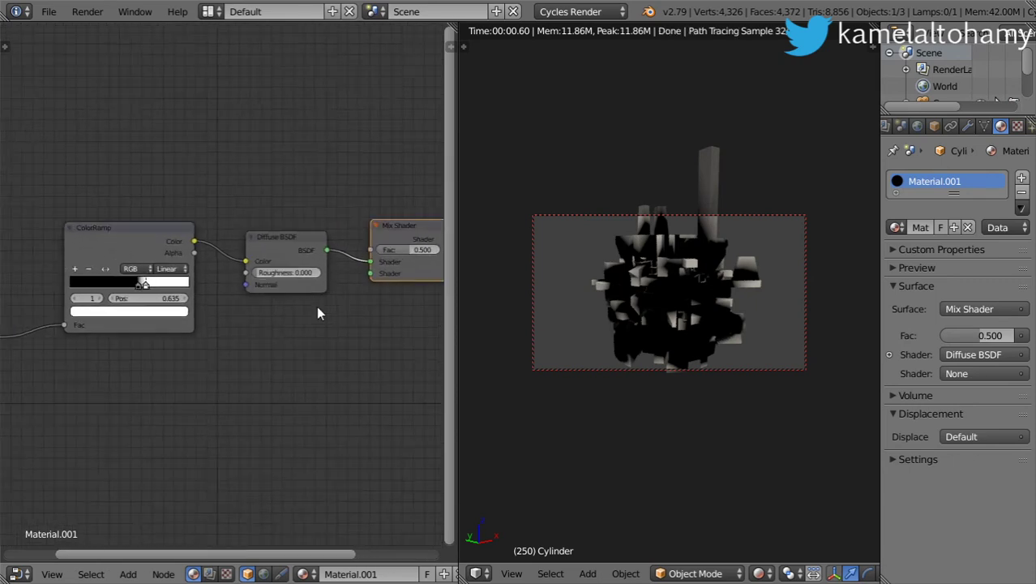
{"action": "key", "text": "shift+a"}
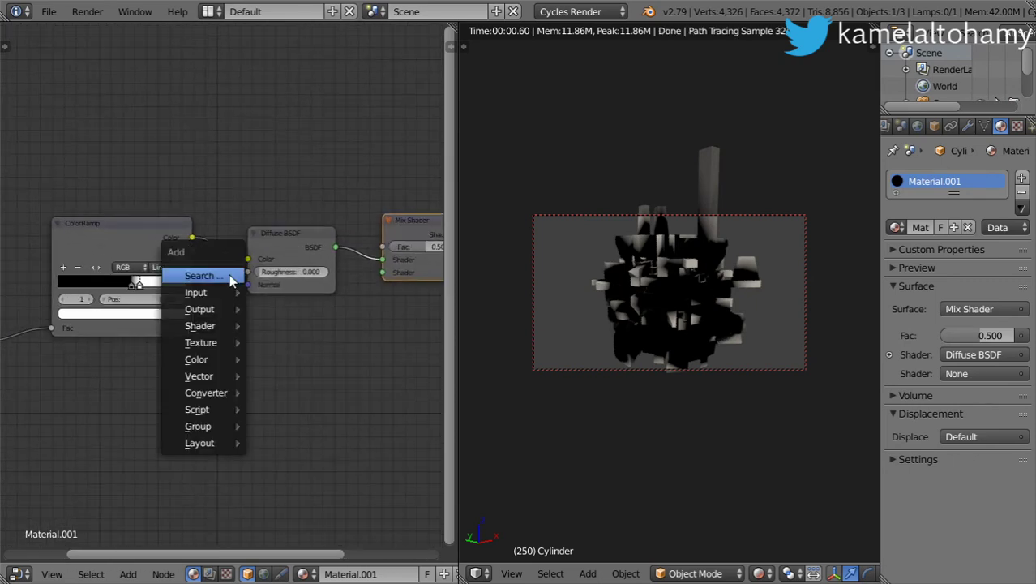
{"action": "left_click", "coordinate": [235, 274]}
{"action": "type", "text": "mix"}
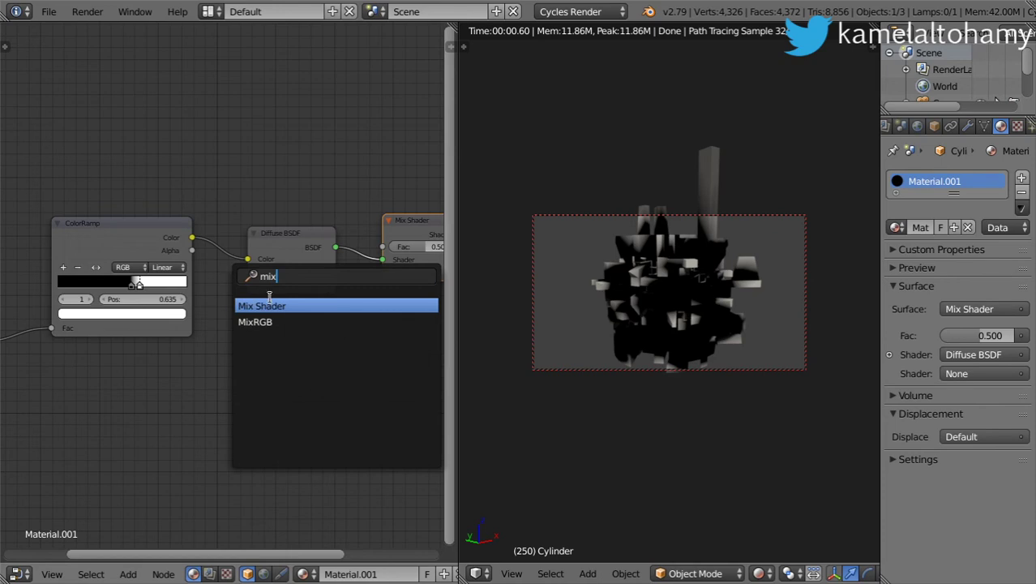
{"action": "left_click", "coordinate": [281, 322]}
{"action": "left_click", "coordinate": [247, 280]}
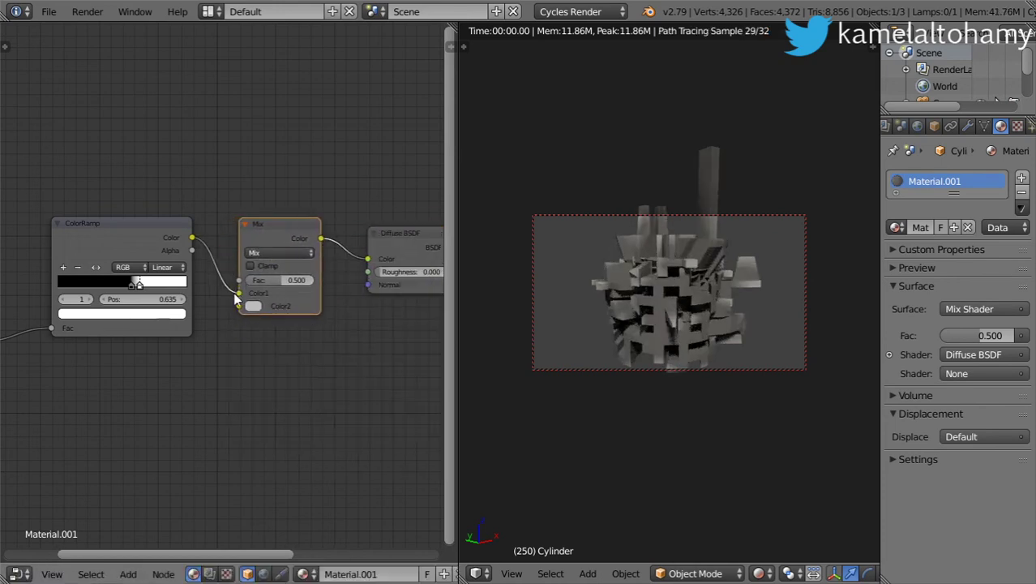
{"action": "left_click_drag", "start_coordinate": [240, 293], "coordinate": [240, 279]}
Set the Mix node's Color1 to a bright blue and its Color2 to a bright red
{"action": "left_click", "coordinate": [256, 293]}
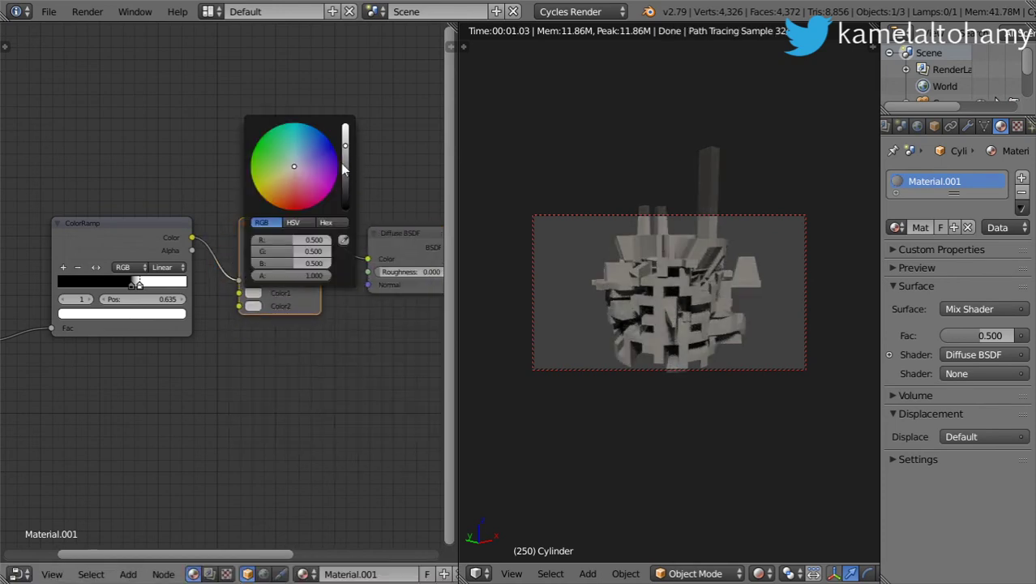
{"action": "left_click", "coordinate": [323, 140]}
{"action": "left_click_drag", "start_coordinate": [338, 134], "coordinate": [344, 123]}
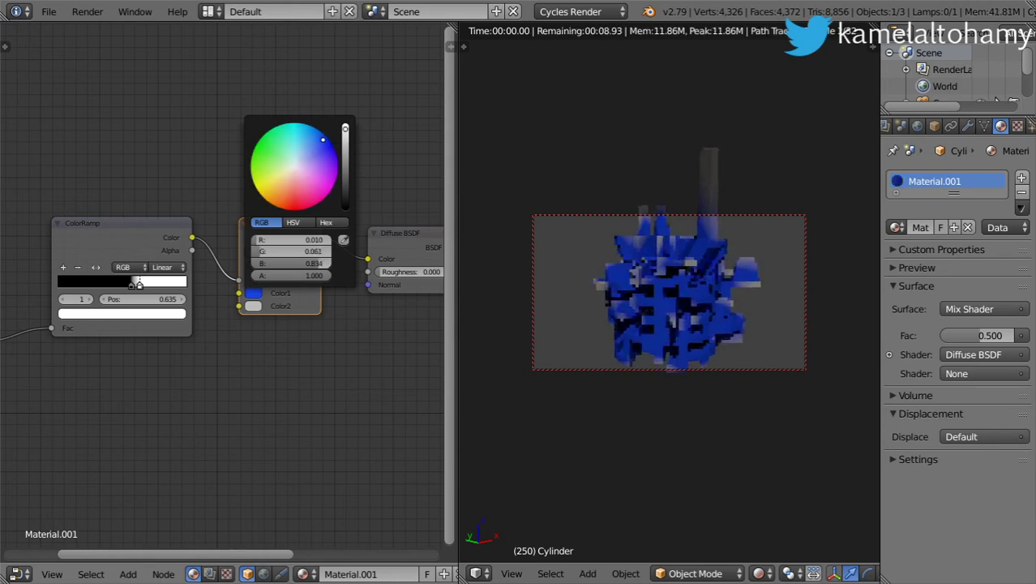
{"action": "left_click", "coordinate": [256, 306]}
{"action": "left_click", "coordinate": [294, 217]}
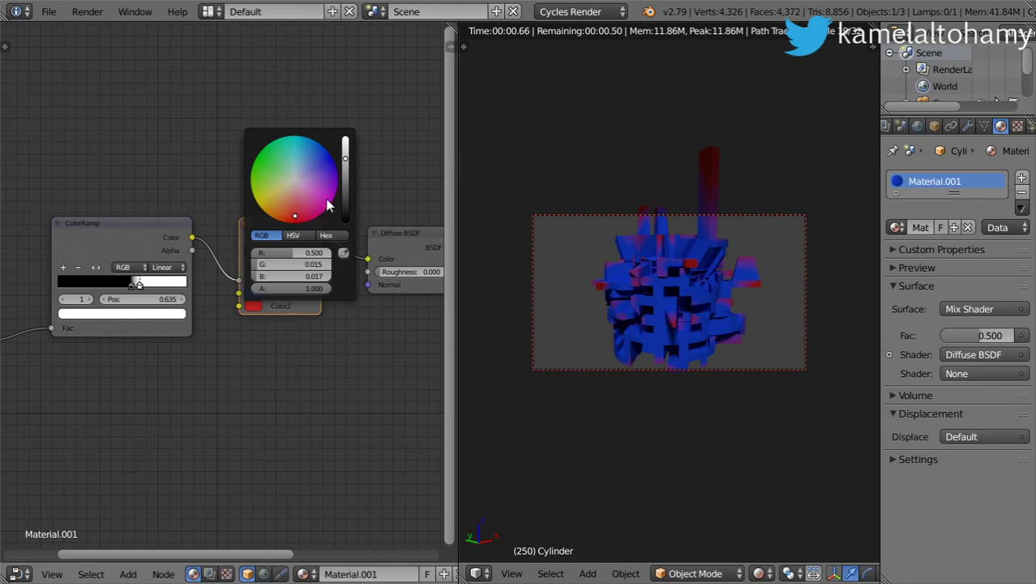
{"action": "left_click_drag", "start_coordinate": [346, 159], "coordinate": [345, 137]}
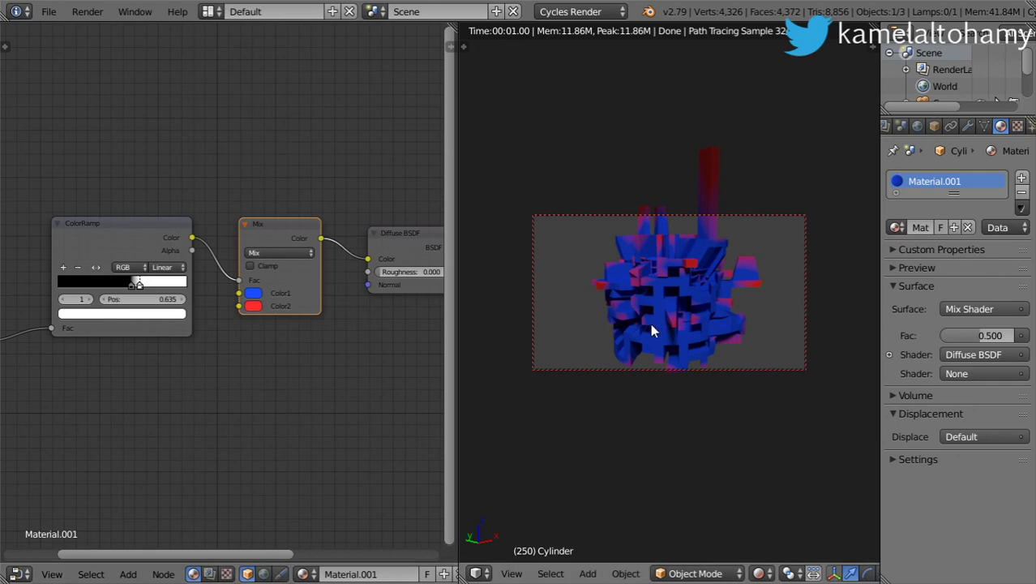
Insert a second Mix Shader node between the Diffuse BSDF and the existing Mix Shader
{"action": "middle_click_drag", "start_coordinate": [388, 307], "coordinate": [319, 341]}
{"action": "key", "text": "shift+a"}
{"action": "left_click", "coordinate": [368, 336]}
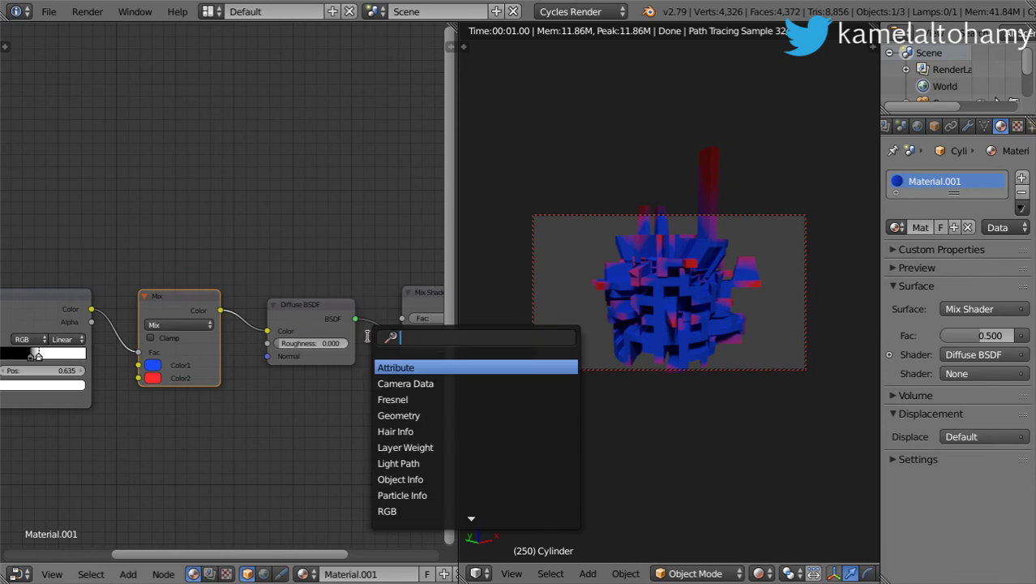
{"action": "type", "text": "mix"}
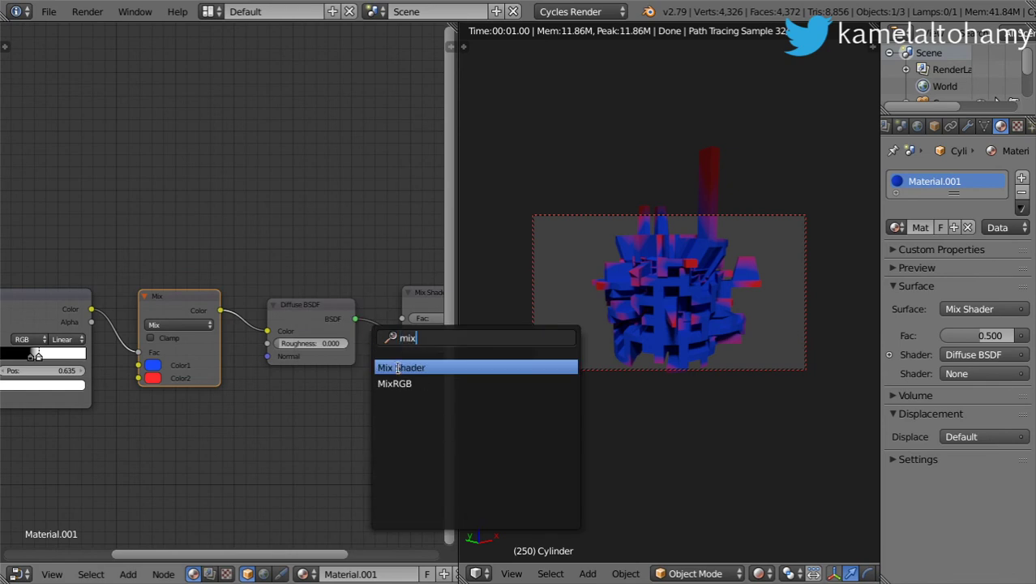
{"action": "left_click", "coordinate": [397, 367]}
{"action": "left_click", "coordinate": [383, 340]}
Add a Glossy BSDF below the Diffuse BSDF and connect it to the new Mix Shader's second shader input
{"action": "middle_click_drag", "start_coordinate": [377, 353], "coordinate": [203, 280]}
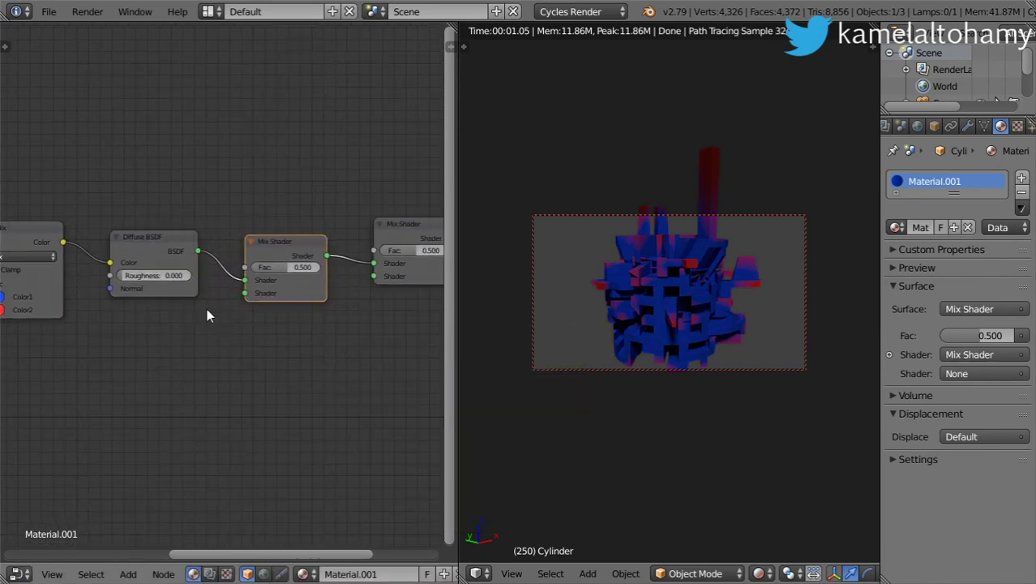
{"action": "key", "text": "shift+a"}
{"action": "left_click", "coordinate": [207, 309]}
{"action": "type", "text": "glos"}
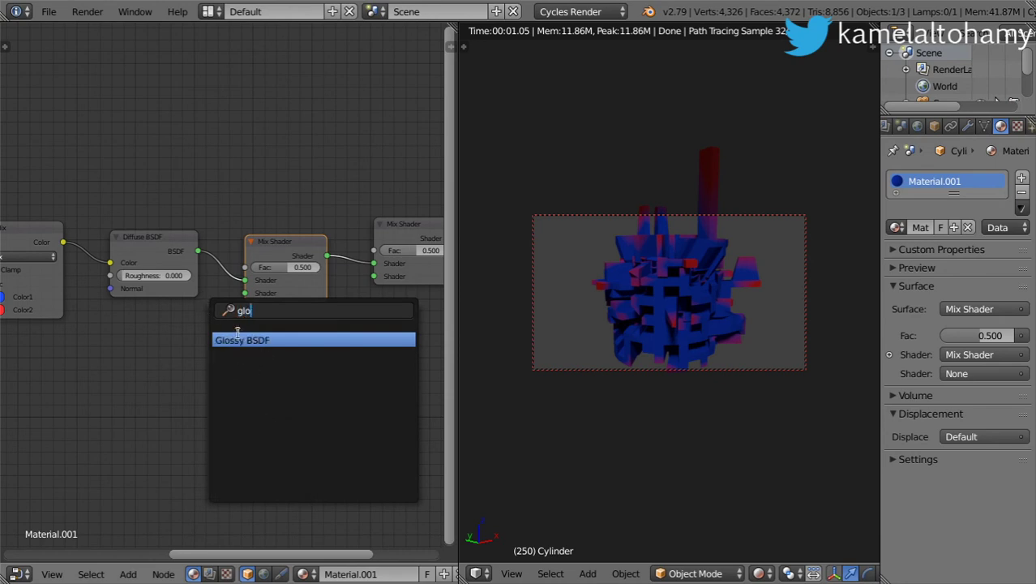
{"action": "key", "text": "Return"}
{"action": "left_click", "coordinate": [103, 309]}
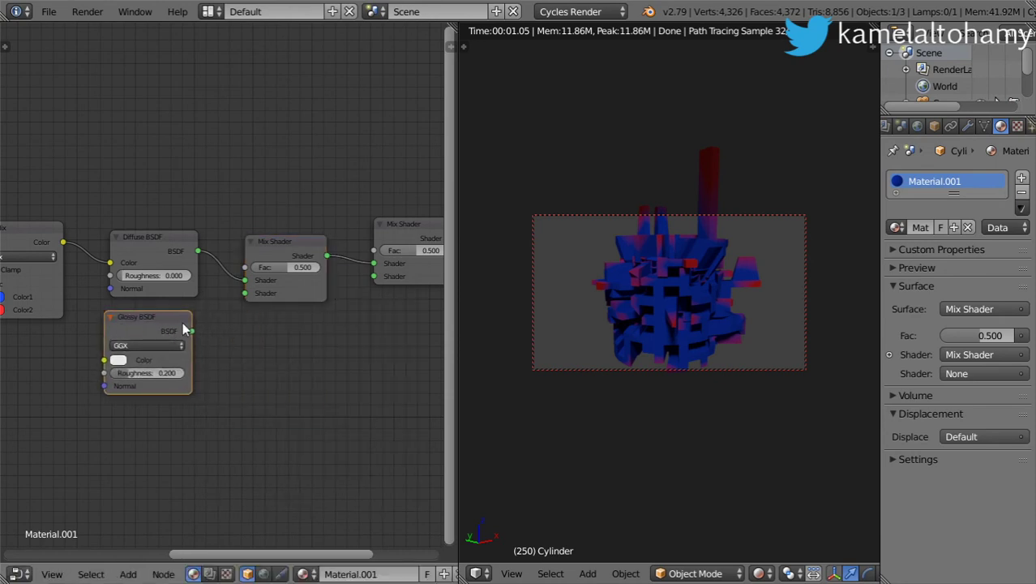
{"action": "left_click_drag", "start_coordinate": [193, 331], "coordinate": [245, 292]}
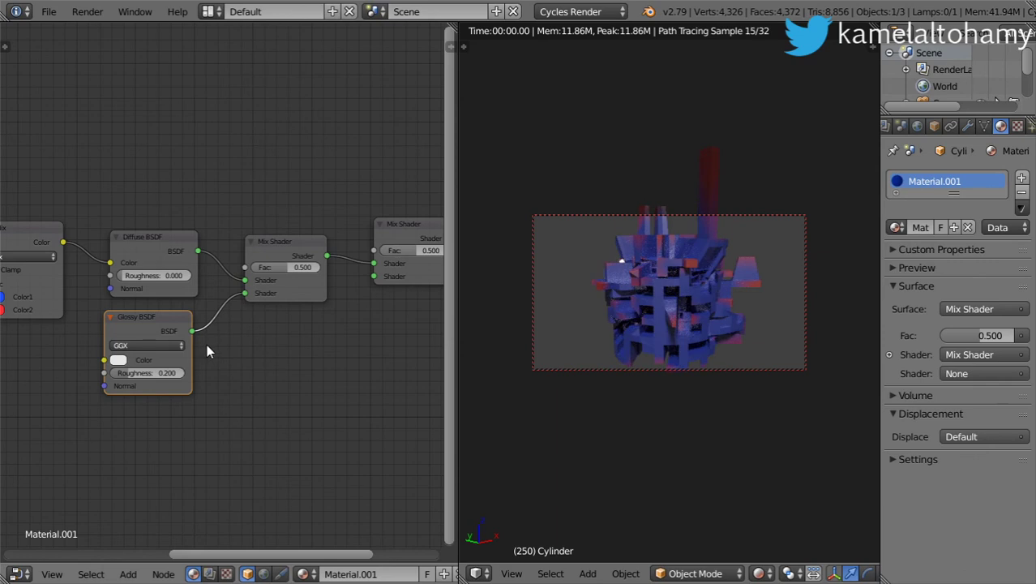
Connect the ColorRamp's color to the Fac of the Mix Shader joining Diffuse and Glossy, and move the Mix and Diffuse nodes up clear of the link
{"action": "middle_click_drag", "start_coordinate": [207, 343], "coordinate": [317, 363]}
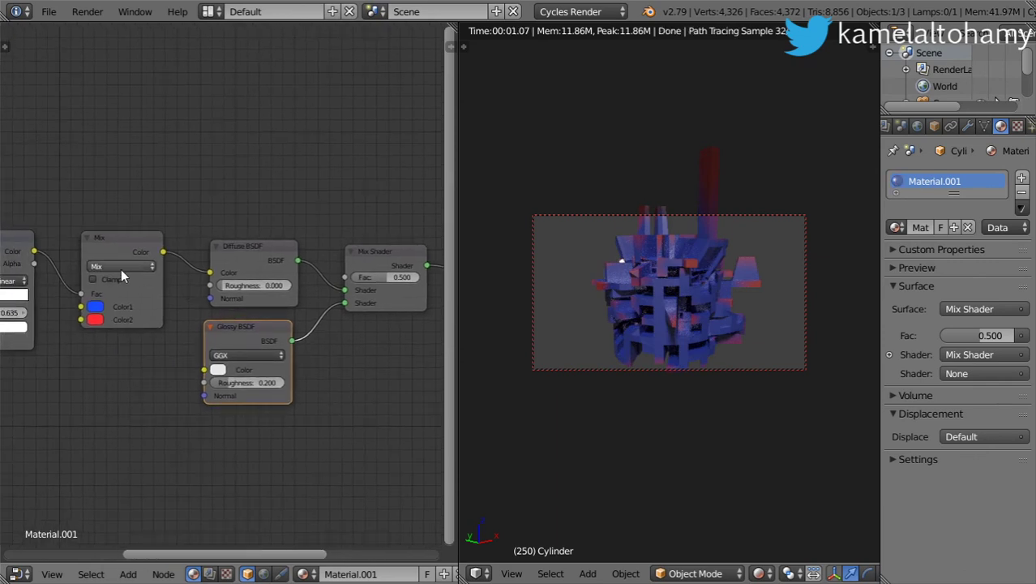
{"action": "left_click_drag", "start_coordinate": [35, 253], "coordinate": [350, 277]}
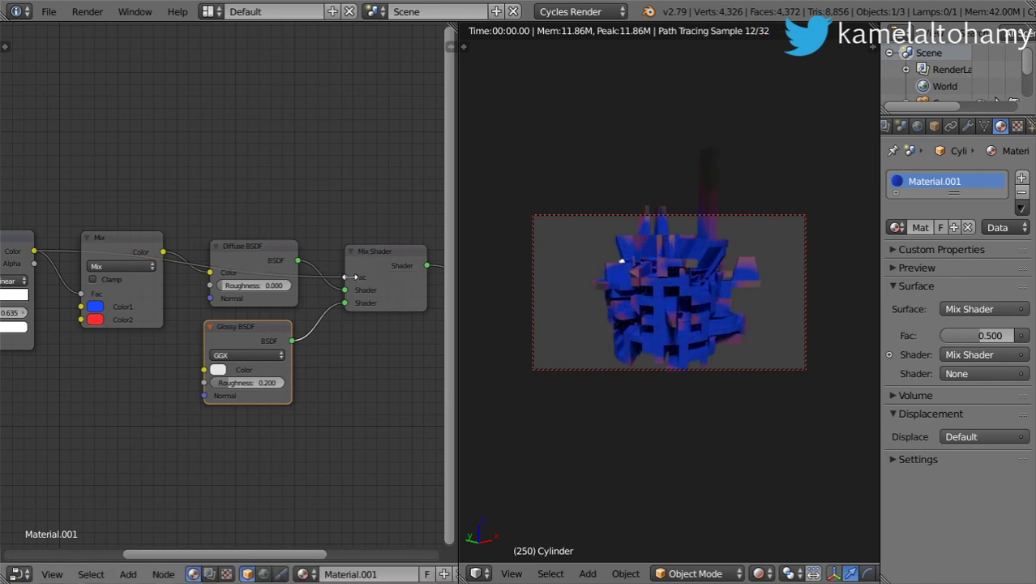
{"action": "left_click_drag", "start_coordinate": [287, 248], "coordinate": [285, 222]}
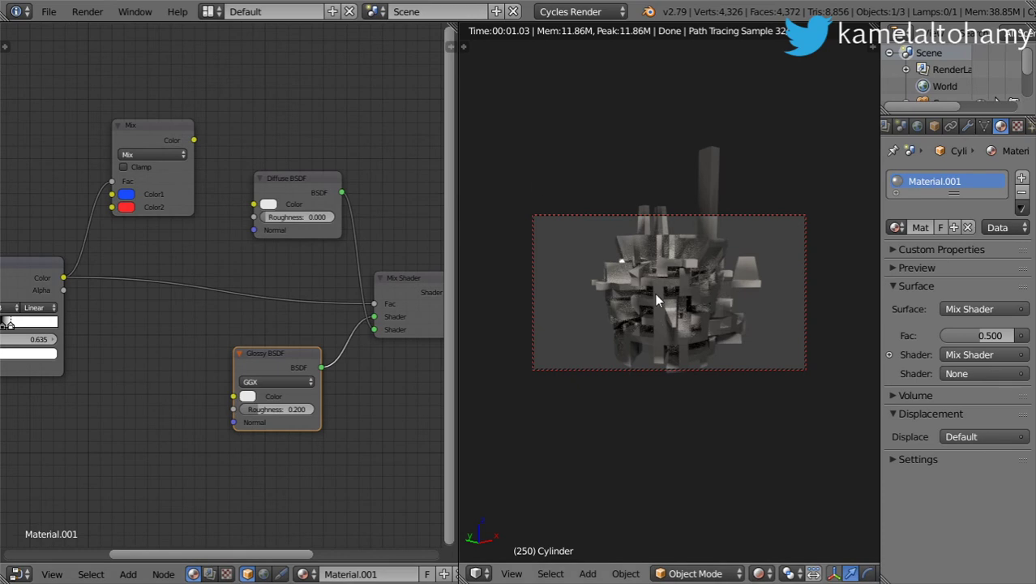
Set the Glossy BSDF's roughness to 0.147
{"action": "middle_click_drag", "start_coordinate": [219, 296], "coordinate": [244, 303]}
{"action": "scroll", "coordinate": [247, 308], "scroll_direction": "down", "scroll_amount": 2}
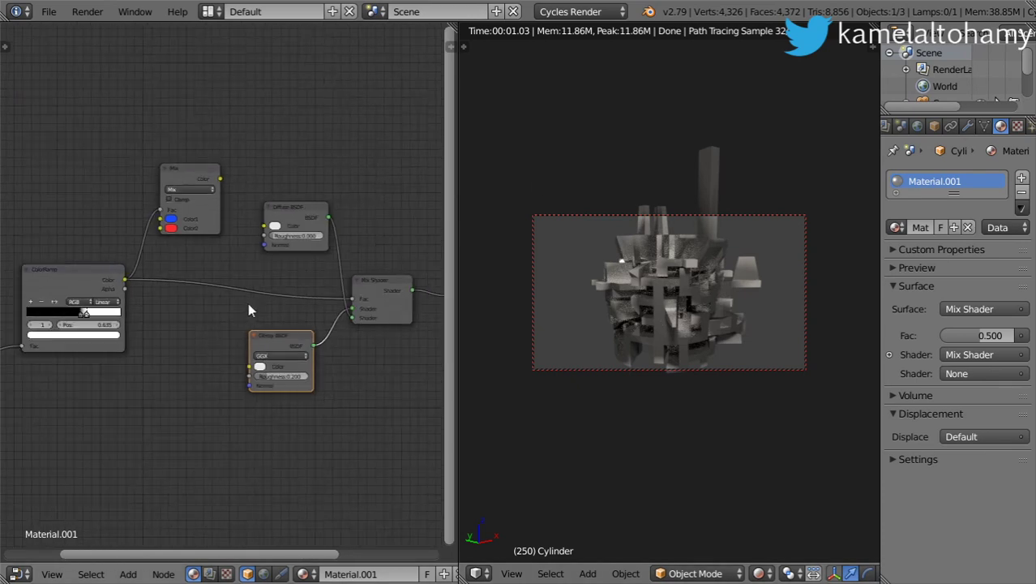
{"action": "scroll", "coordinate": [291, 245], "scroll_direction": "up", "scroll_amount": 1}
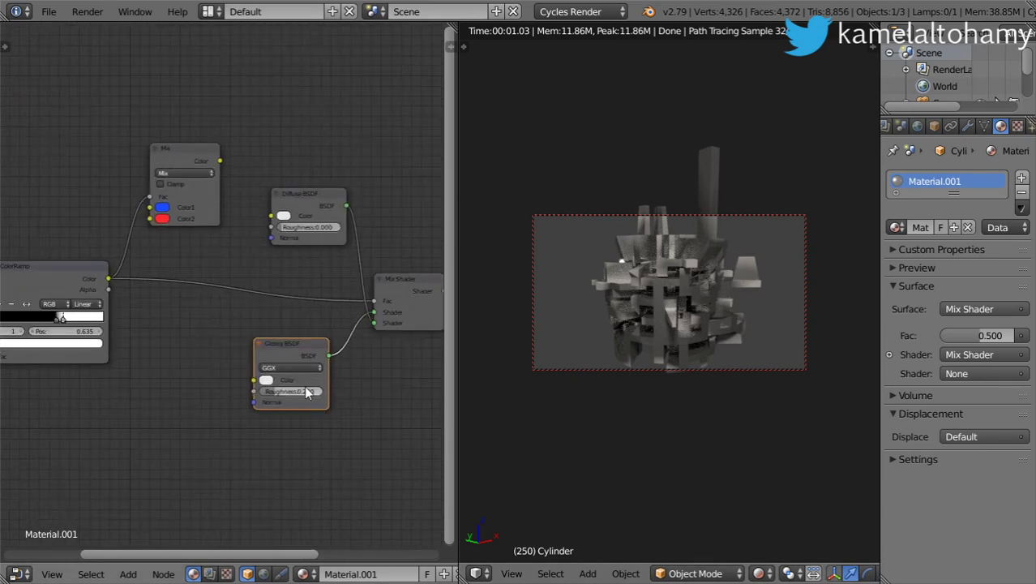
{"action": "left_click_drag", "start_coordinate": [304, 386], "coordinate": [271, 390]}
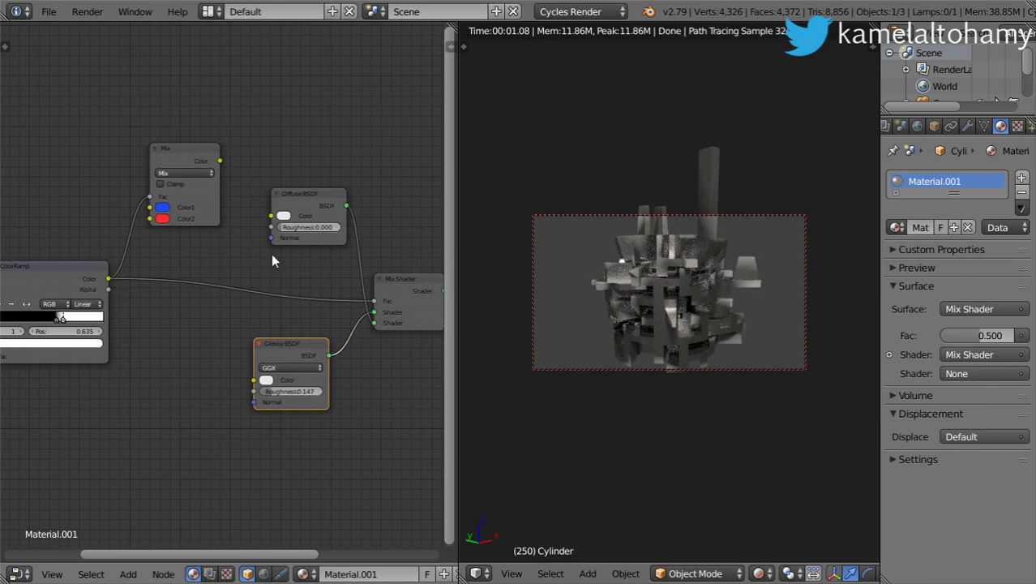
Connect the Mix node's color to the Diffuse BSDF's color and swap the Mix Shader's inputs so Diffuse comes first and Glossy second
{"action": "left_click_drag", "start_coordinate": [220, 160], "coordinate": [234, 169]}
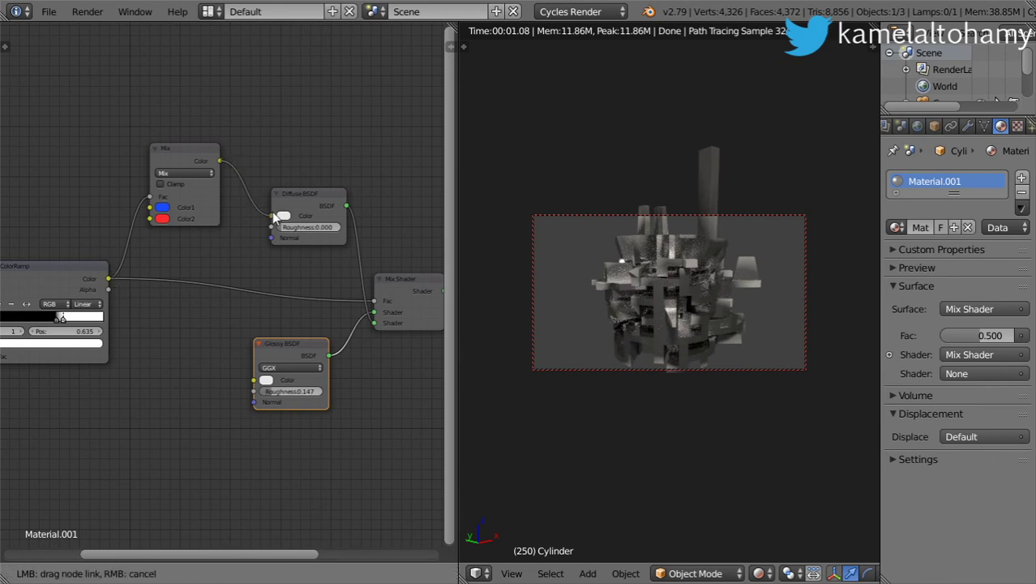
{"action": "left_click_drag", "start_coordinate": [274, 213], "coordinate": [270, 214]}
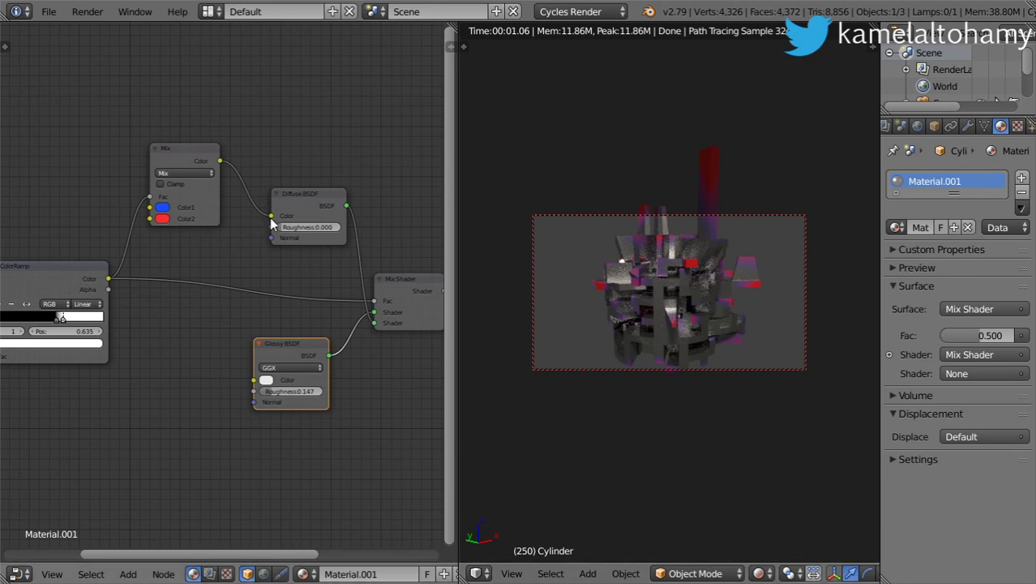
{"action": "left_click_drag", "start_coordinate": [376, 312], "coordinate": [378, 324]}
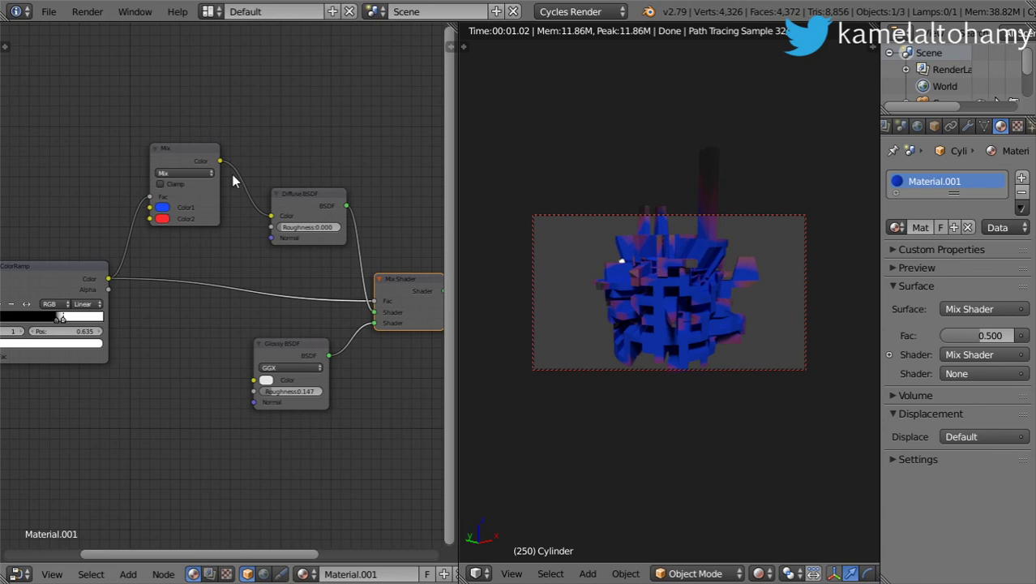
Connect the Mix node's color to the Glossy BSDF's color and swap the Mix Shader's inputs so Glossy comes first and Diffuse second
{"action": "left_click_drag", "start_coordinate": [220, 161], "coordinate": [267, 379]}
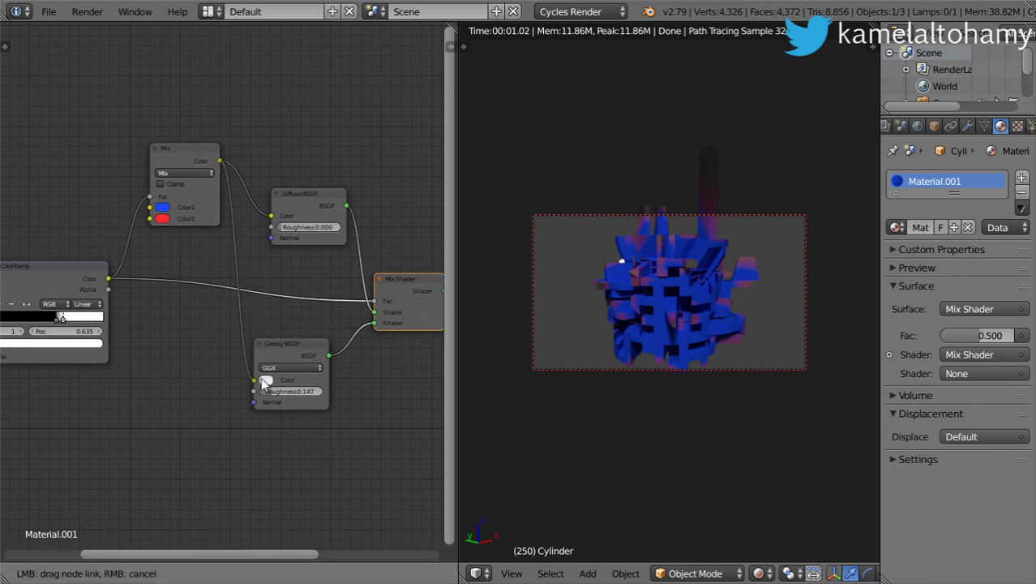
{"action": "mouse_move", "coordinate": [374, 324]}
{"action": "left_mouse_down"}
{"action": "mouse_move", "coordinate": [369, 335]}
{"action": "mouse_move", "coordinate": [374, 323]}
{"action": "left_mouse_up"}
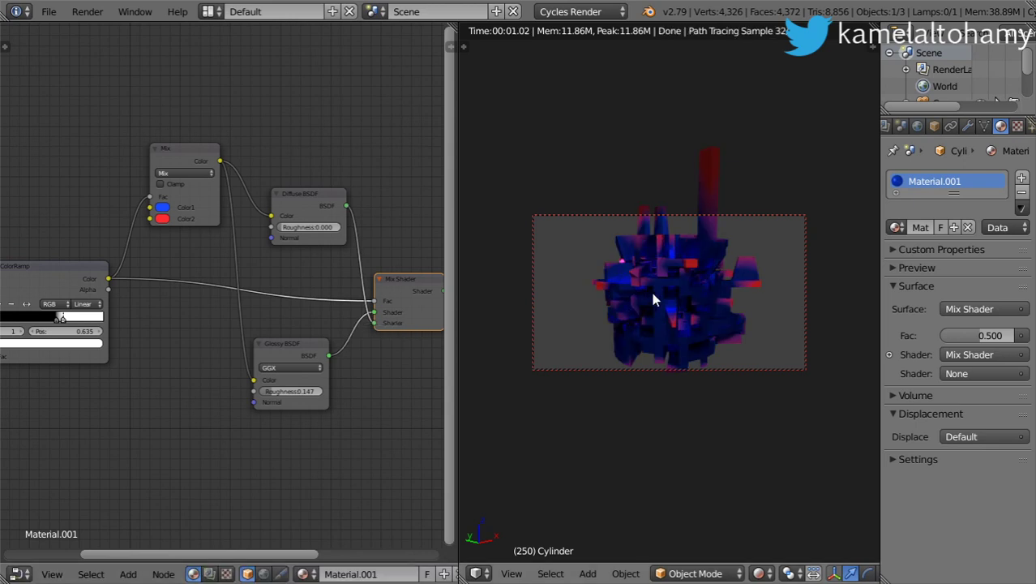
{"action": "middle_click_drag", "start_coordinate": [662, 300], "coordinate": [696, 293]}
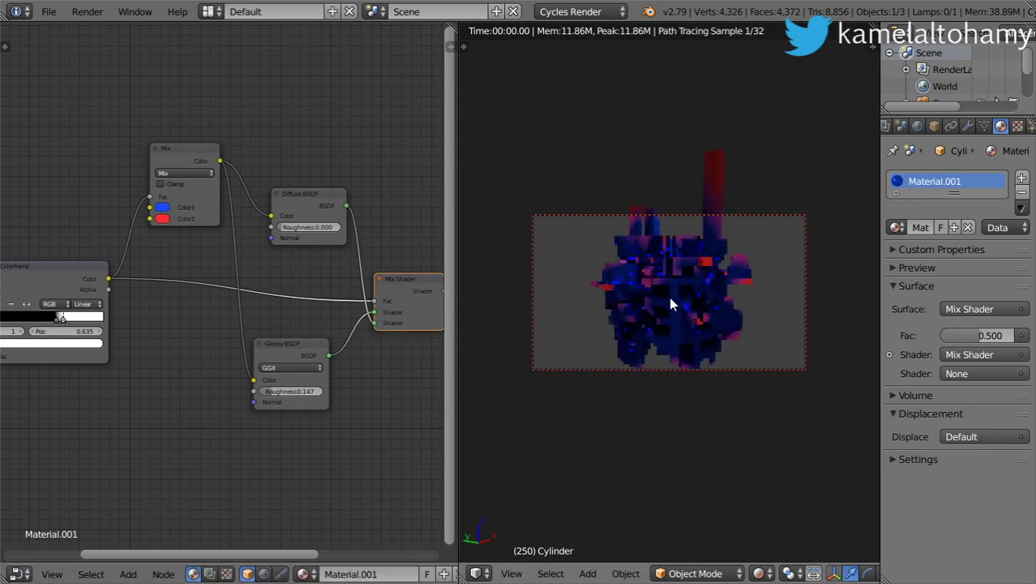
Spread the ColorRamp's two stops slightly apart, placing the black stop at position 0.548
{"action": "scroll", "coordinate": [161, 328], "scroll_direction": "up", "scroll_amount": 3}
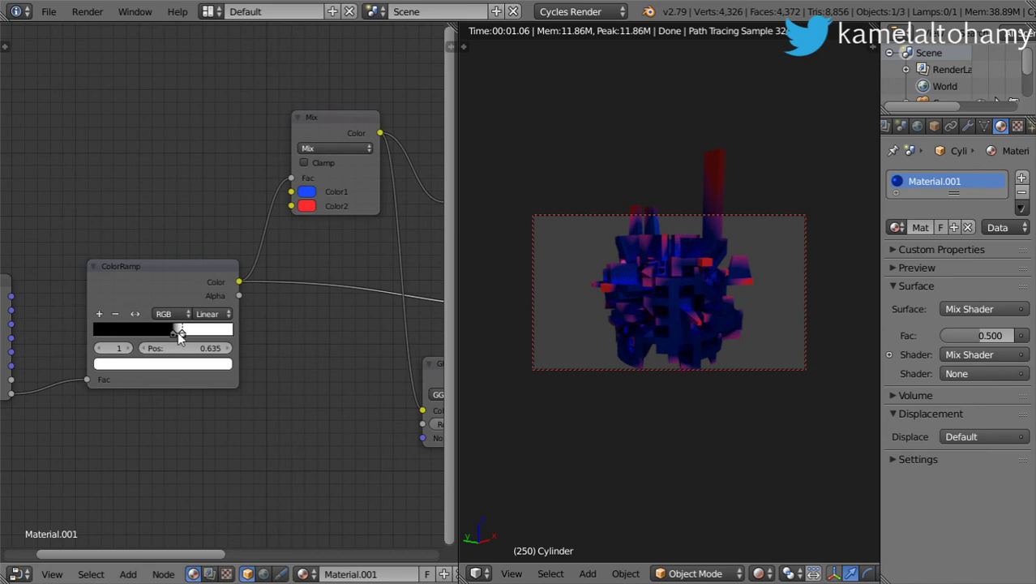
{"action": "mouse_move", "coordinate": [178, 331]}
{"action": "left_mouse_down"}
{"action": "mouse_move", "coordinate": [219, 343]}
{"action": "mouse_move", "coordinate": [204, 331]}
{"action": "mouse_move", "coordinate": [154, 334]}
{"action": "mouse_move", "coordinate": [170, 341]}
{"action": "left_mouse_up"}
{"action": "left_click", "coordinate": [170, 331]}
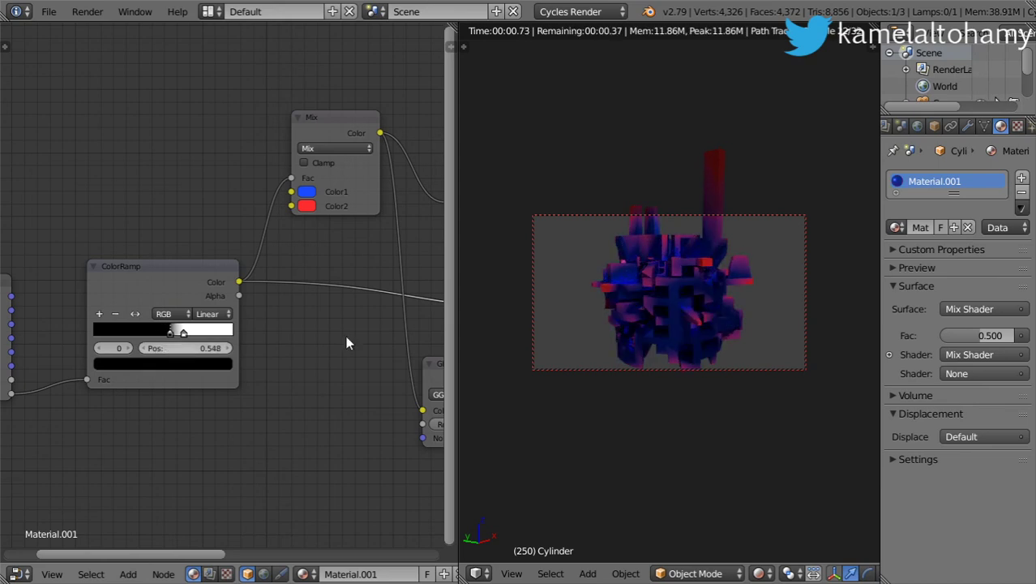
Clear the render border in the 3D view so the whole cylinder model renders
{"action": "middle_click_drag", "start_coordinate": [817, 333], "coordinate": [664, 272]}
{"action": "key", "text": "ctrl+alt+b"}
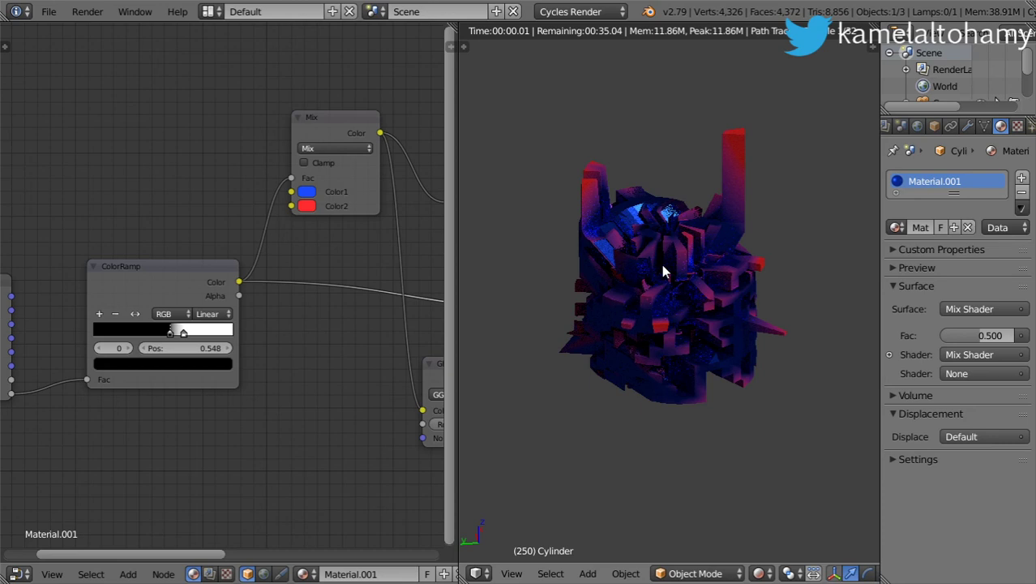
{"action": "scroll", "coordinate": [661, 263], "scroll_direction": "down", "scroll_amount": 2}
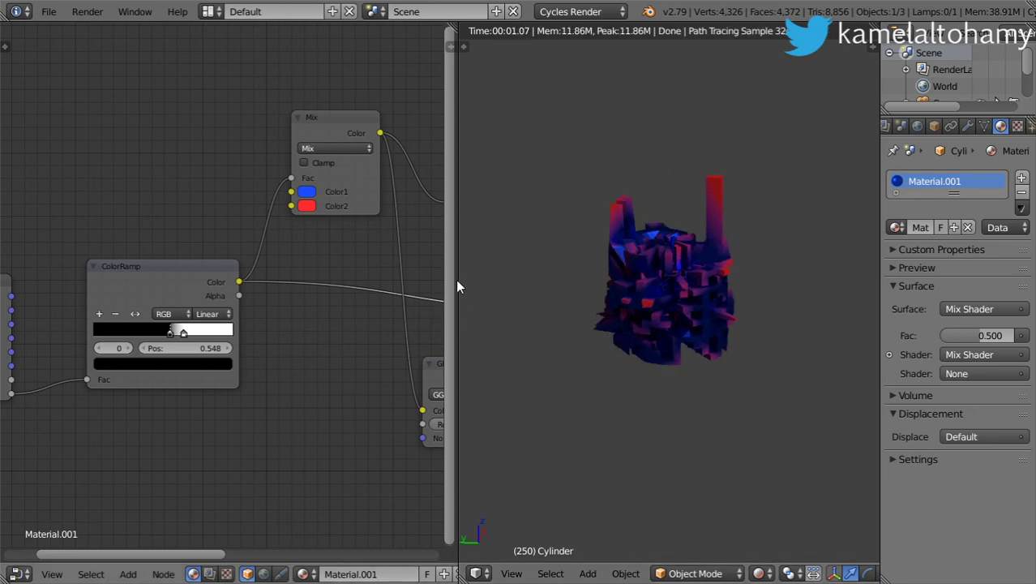
Widen the node editor area beside the 3D view and examine the rendered model and the material's node network
{"action": "left_click_drag", "start_coordinate": [456, 278], "coordinate": [561, 274]}
{"action": "scroll", "coordinate": [314, 339], "scroll_direction": "down", "scroll_amount": 1}
{"action": "scroll", "coordinate": [312, 338], "scroll_direction": "down", "scroll_amount": 1}
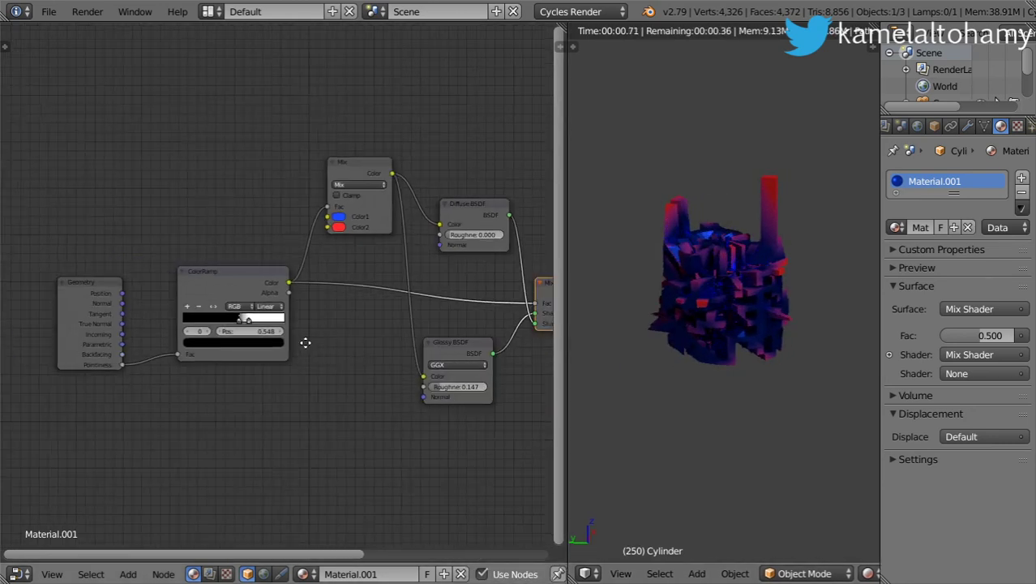
{"action": "middle_click_drag", "start_coordinate": [305, 341], "coordinate": [338, 335]}
{"action": "scroll", "coordinate": [747, 347], "scroll_direction": "up", "scroll_amount": 3}
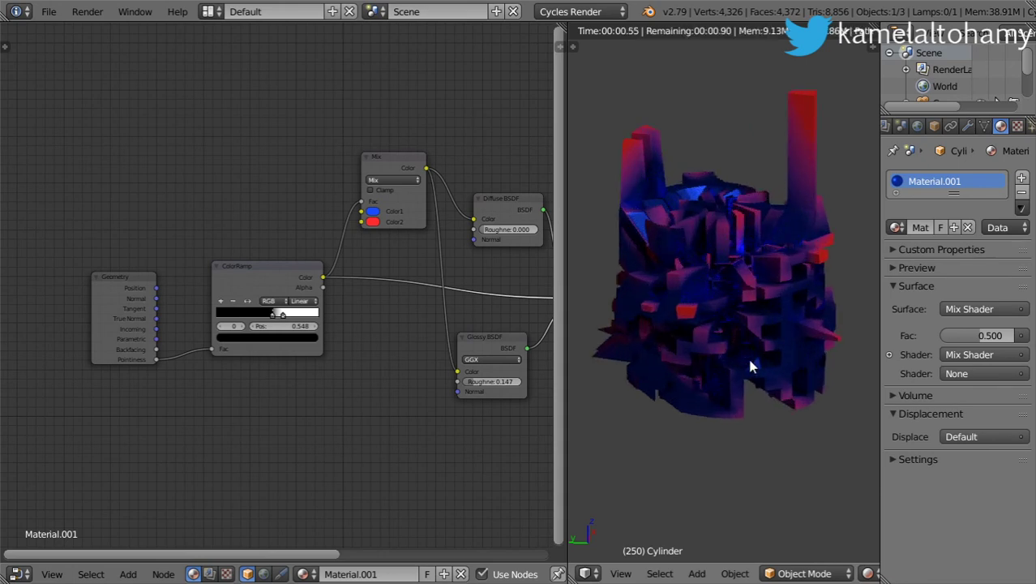
{"action": "scroll", "coordinate": [746, 364], "scroll_direction": "down", "scroll_amount": 2}
{"action": "middle_click_drag", "start_coordinate": [744, 371], "coordinate": [659, 343]}
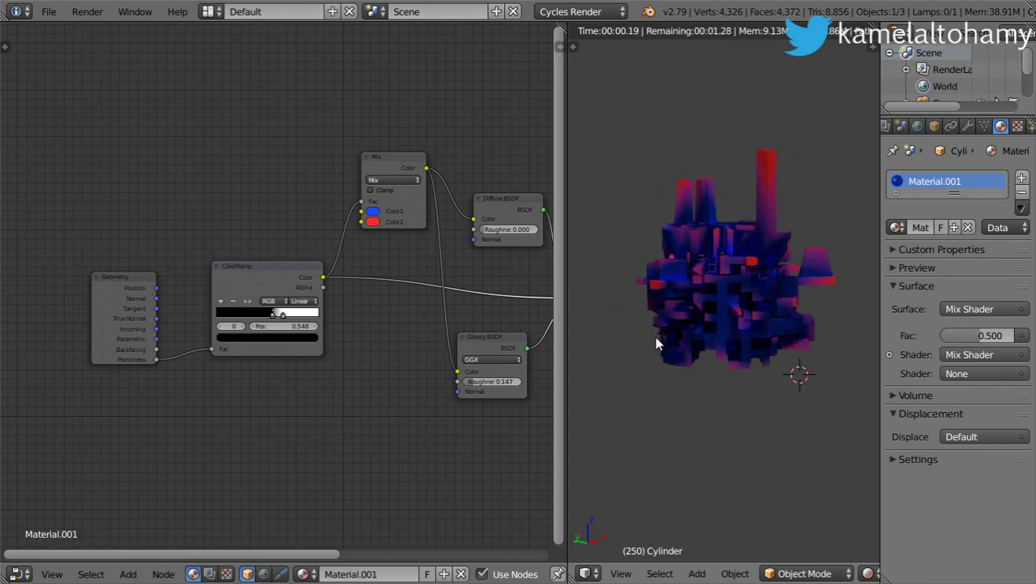
{"action": "left_click_drag", "start_coordinate": [567, 294], "coordinate": [576, 295]}
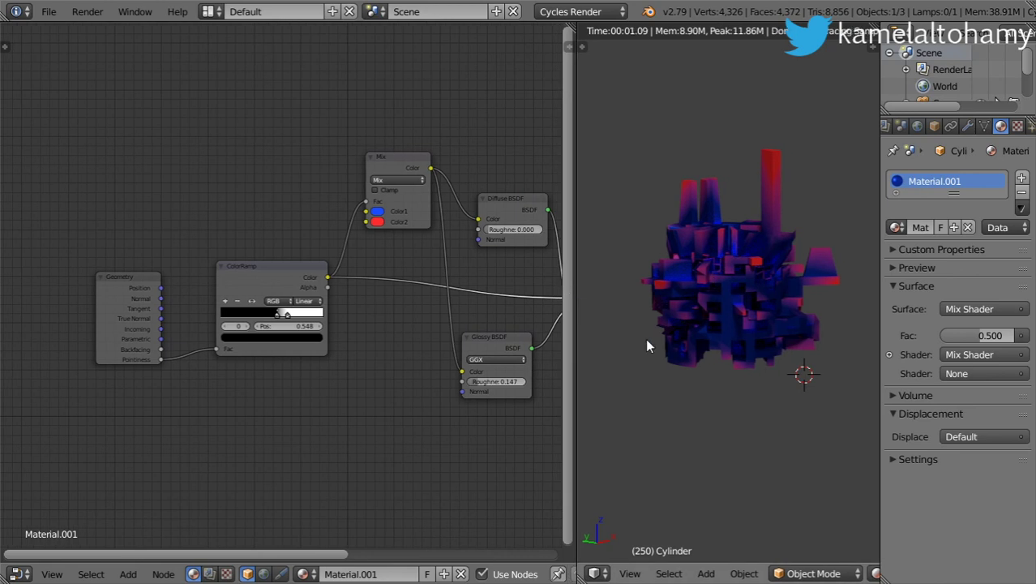
{"action": "middle_click_drag", "start_coordinate": [451, 340], "coordinate": [243, 296]}
{"action": "scroll", "coordinate": [245, 298], "scroll_direction": "up", "scroll_amount": 2}
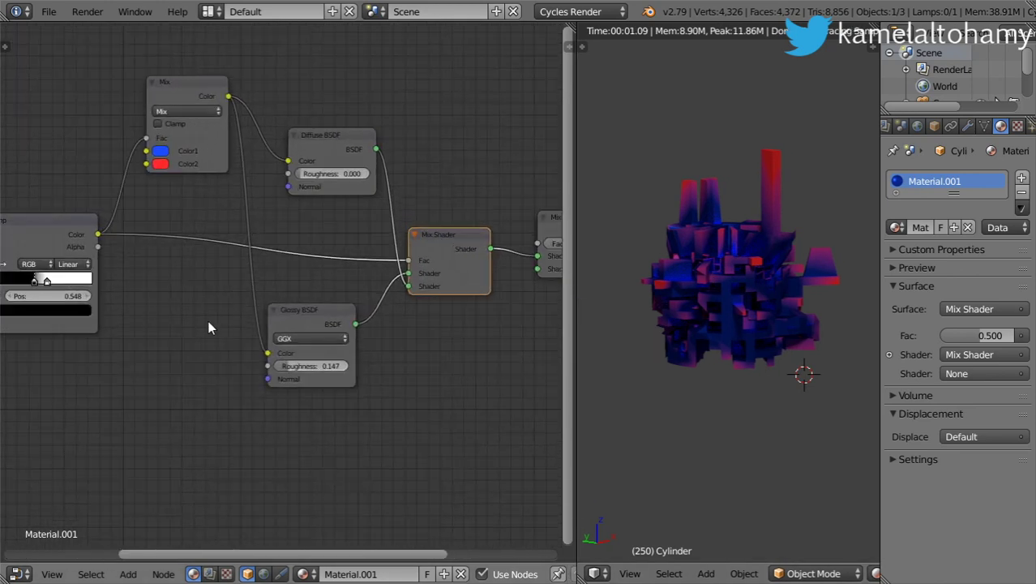